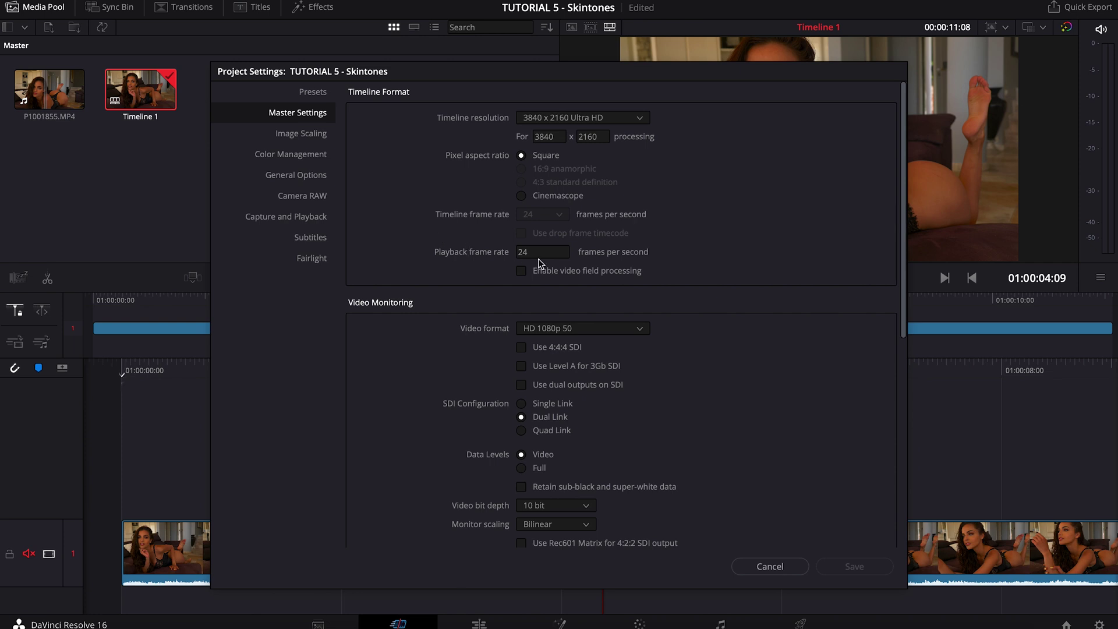
Step: Check in Clip Attributes that P1001855.MP4 has a 24 fps video frame rate
click(769, 566)
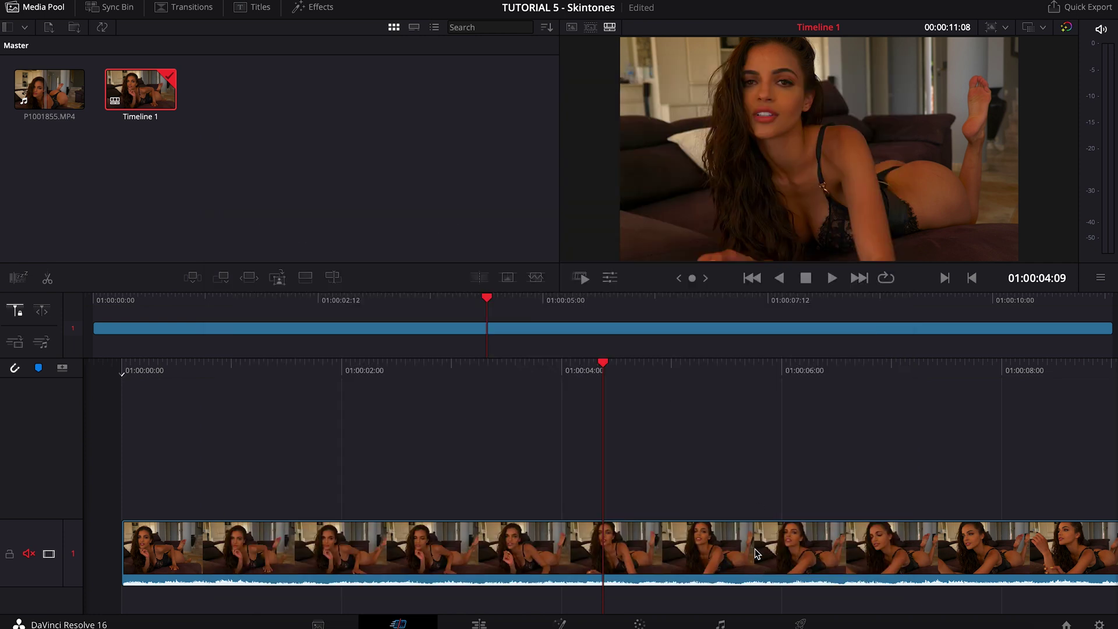
click(63, 108)
right_click(58, 108)
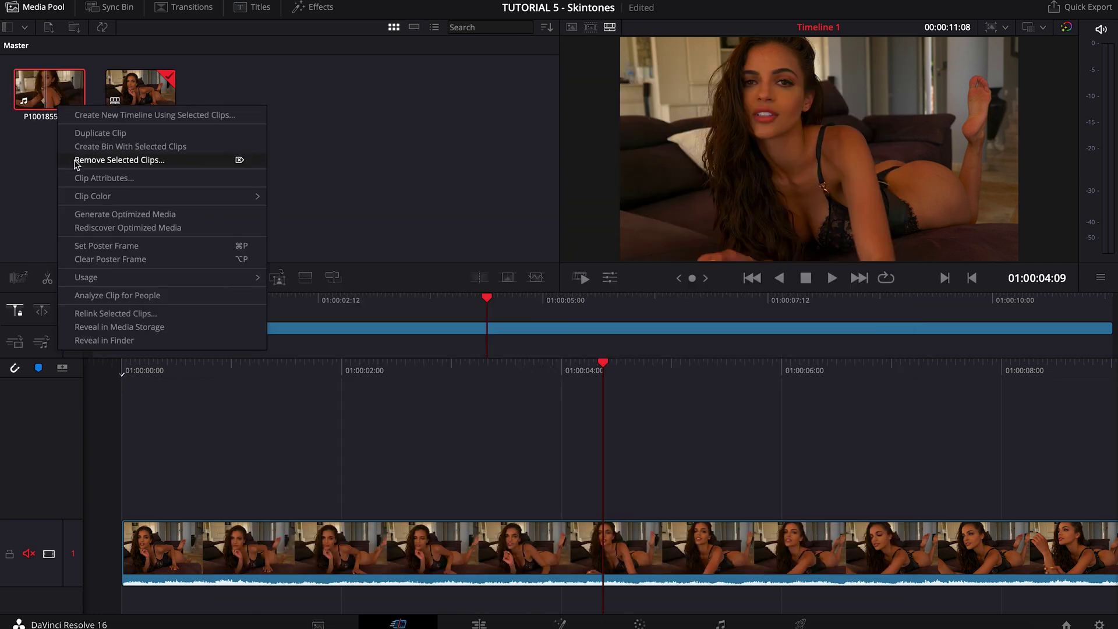
click(81, 181)
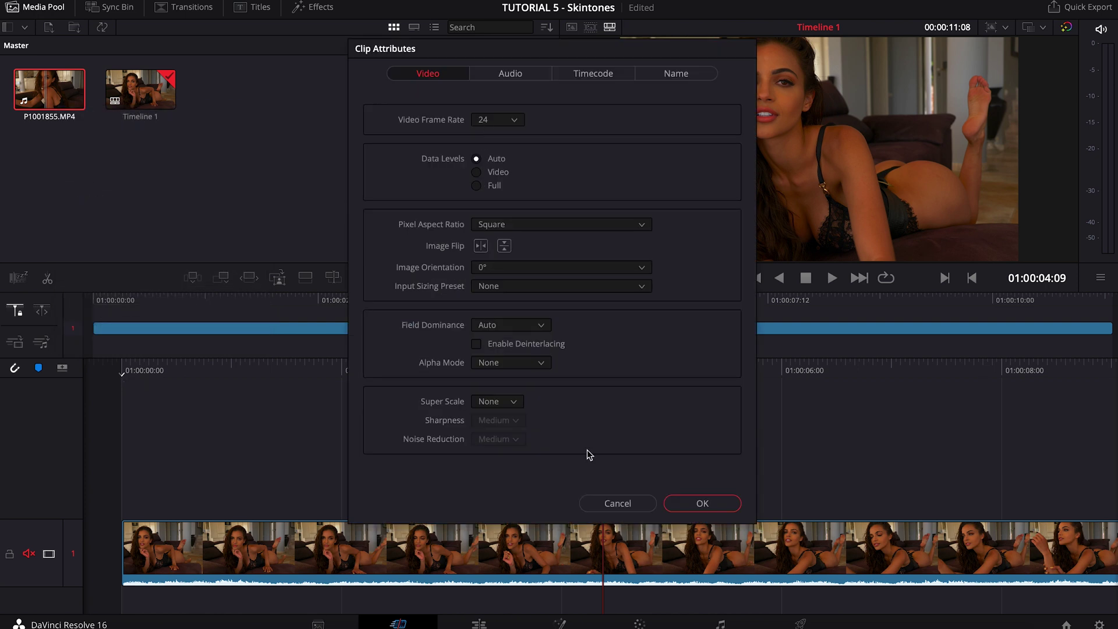
click(612, 505)
Step: Play Timeline 1 from near the start of the clip
click(350, 400)
click(349, 399)
key(space)
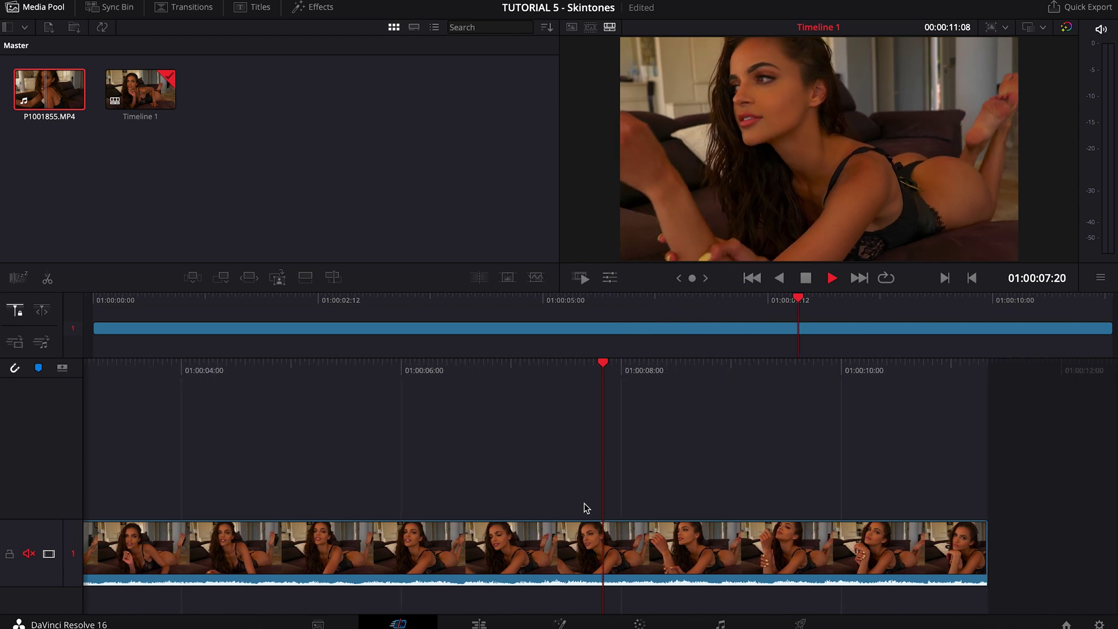
key(j)
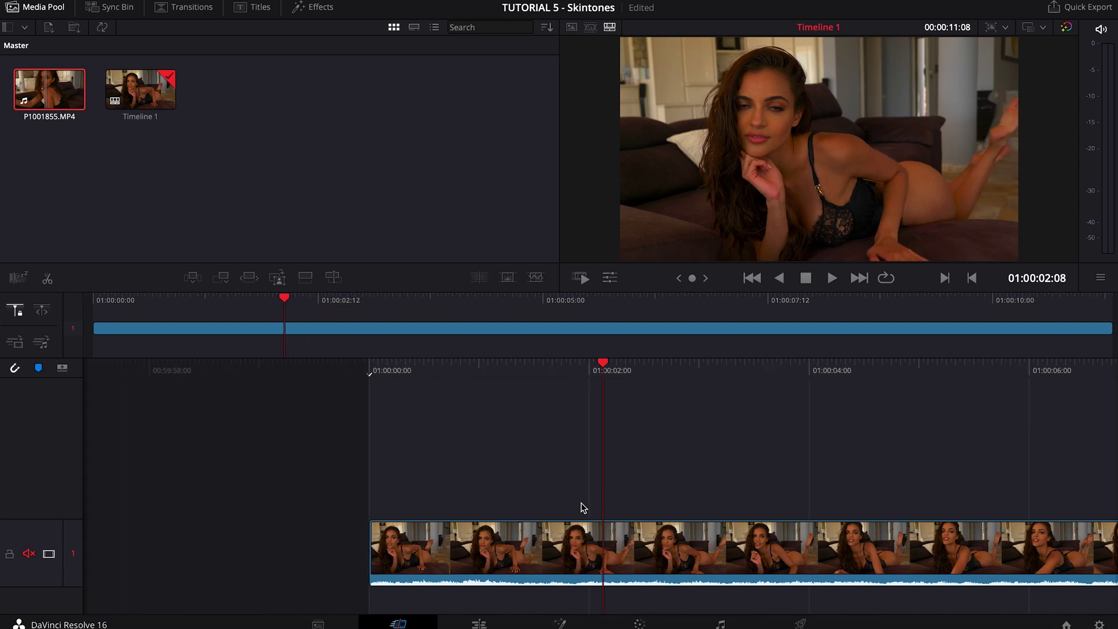
key(shift+Right)
key(Right)
key(Right)
key(Right)
key(Right)
key(Right)
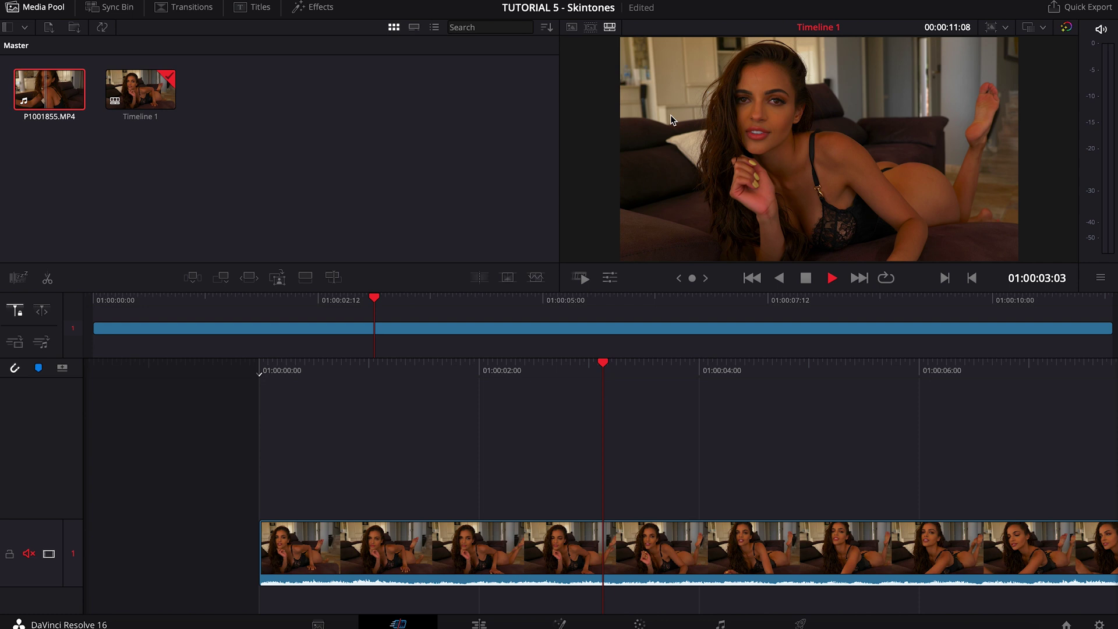
Step: Scroll back and forth through the timeline to review the clip before grading
scroll(660, 417, down, 10)
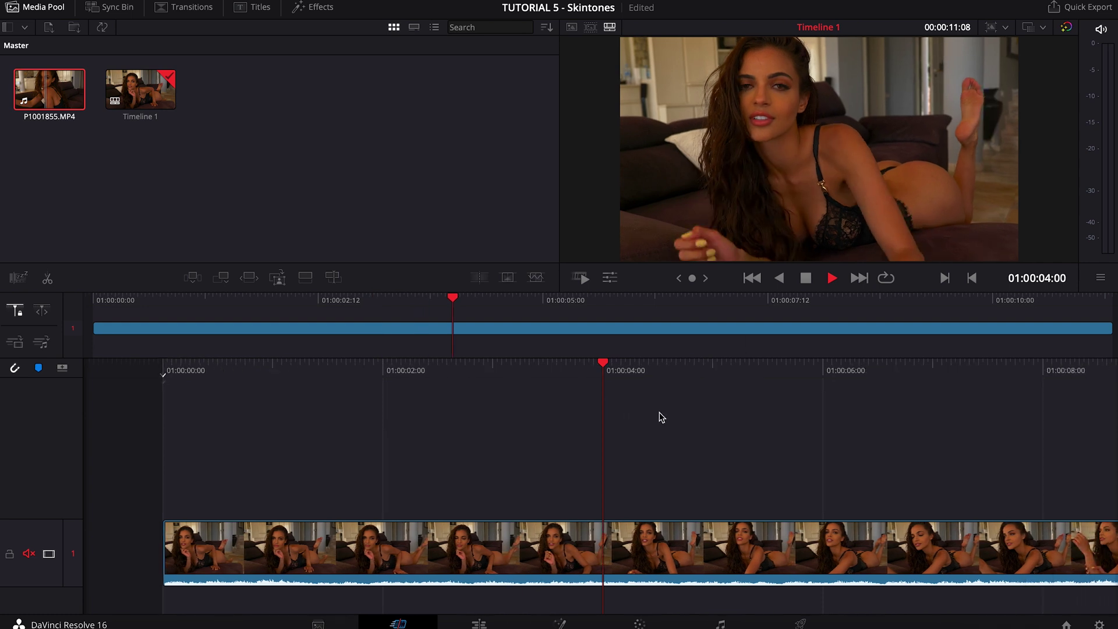
scroll(661, 417, up, 12)
scroll(662, 417, up, 5)
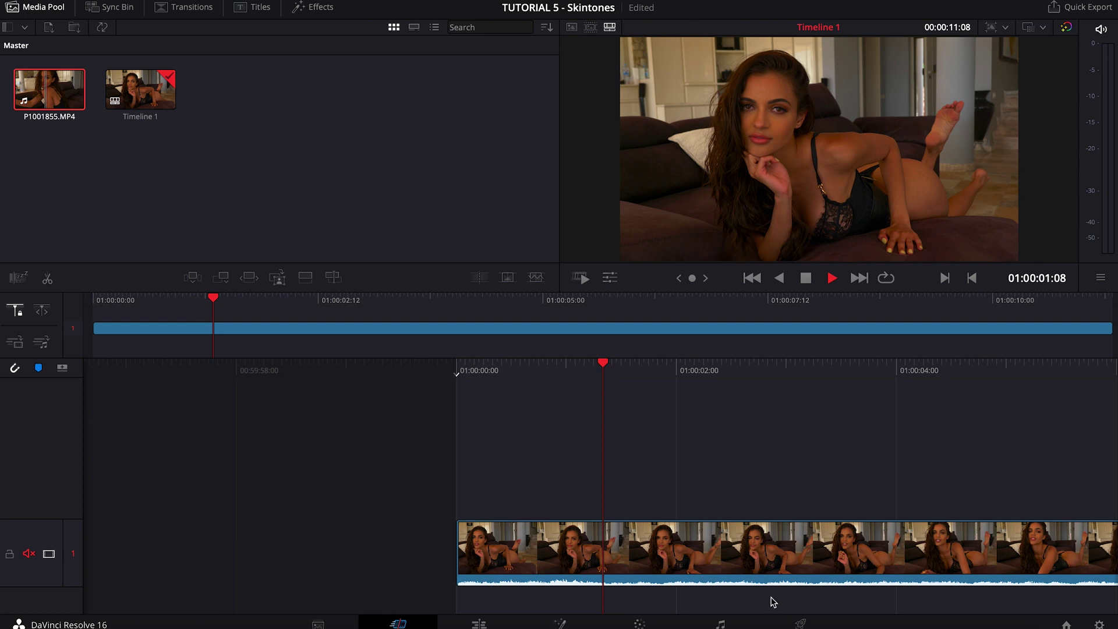
scroll(781, 591, down, 1)
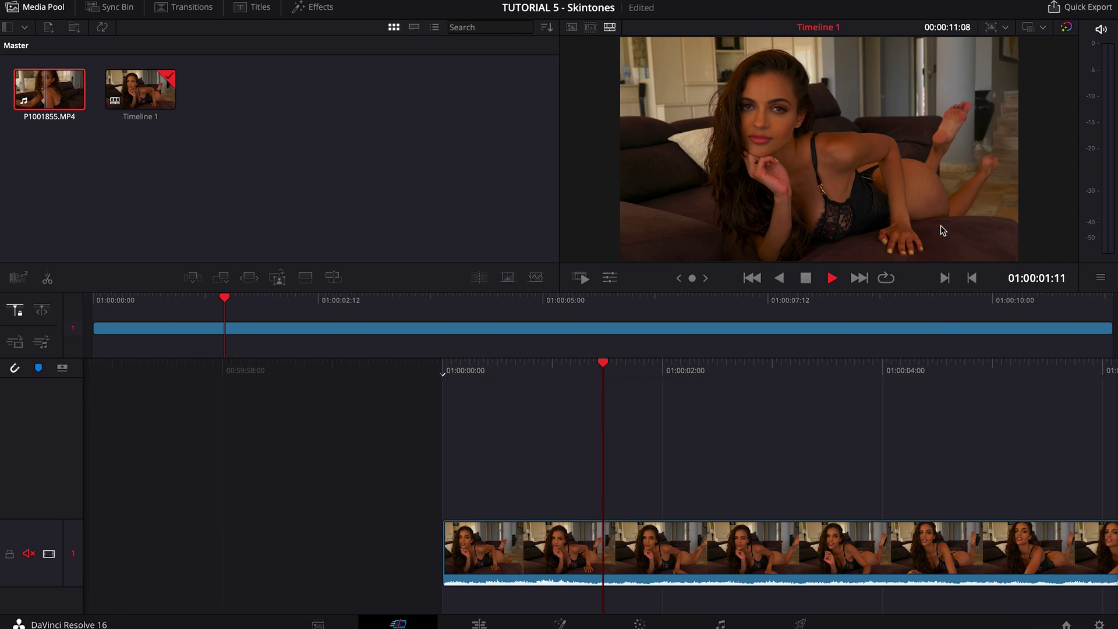
scroll(814, 453, down, 2)
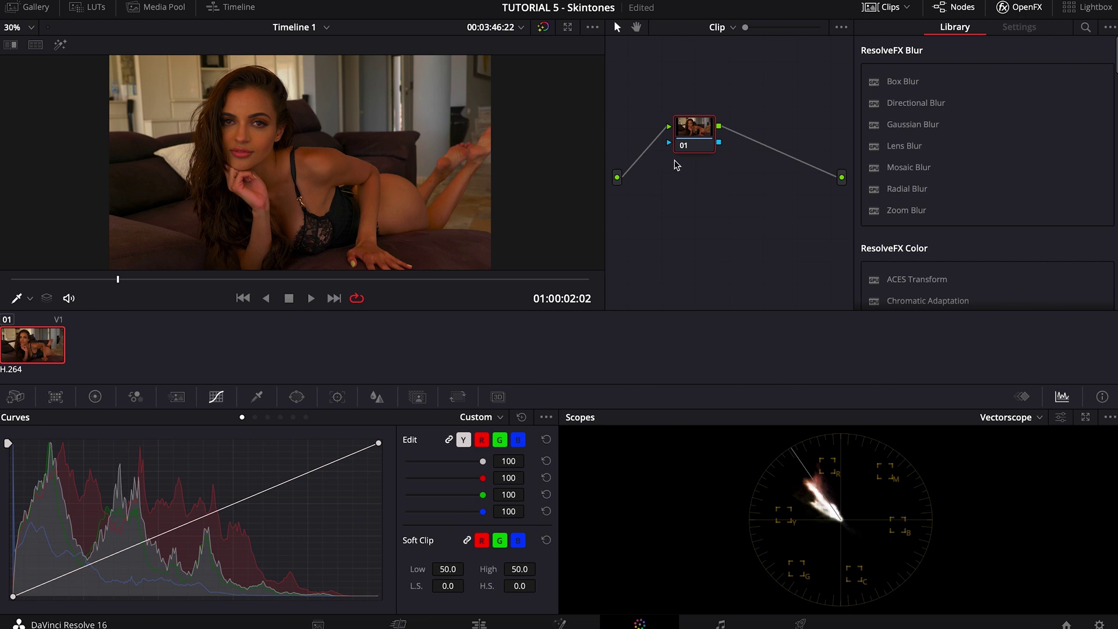
Step: Add two serial nodes after node 01 and hide the OpenFX library
right_click(701, 148)
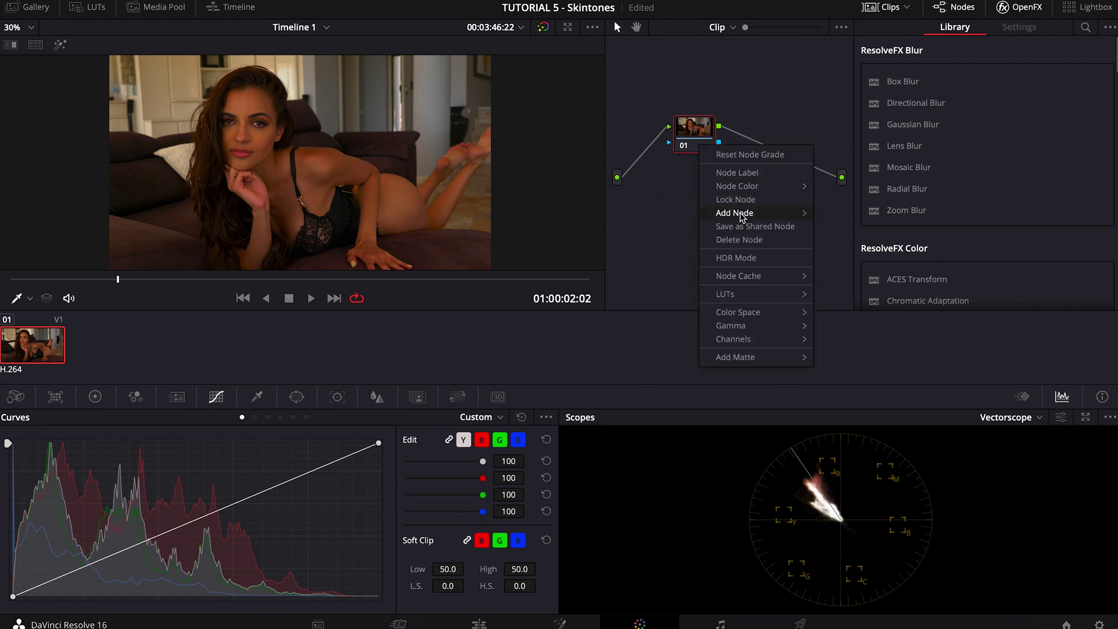
mouse_move(751, 213)
click(854, 215)
right_click(757, 140)
mouse_move(827, 208)
click(923, 215)
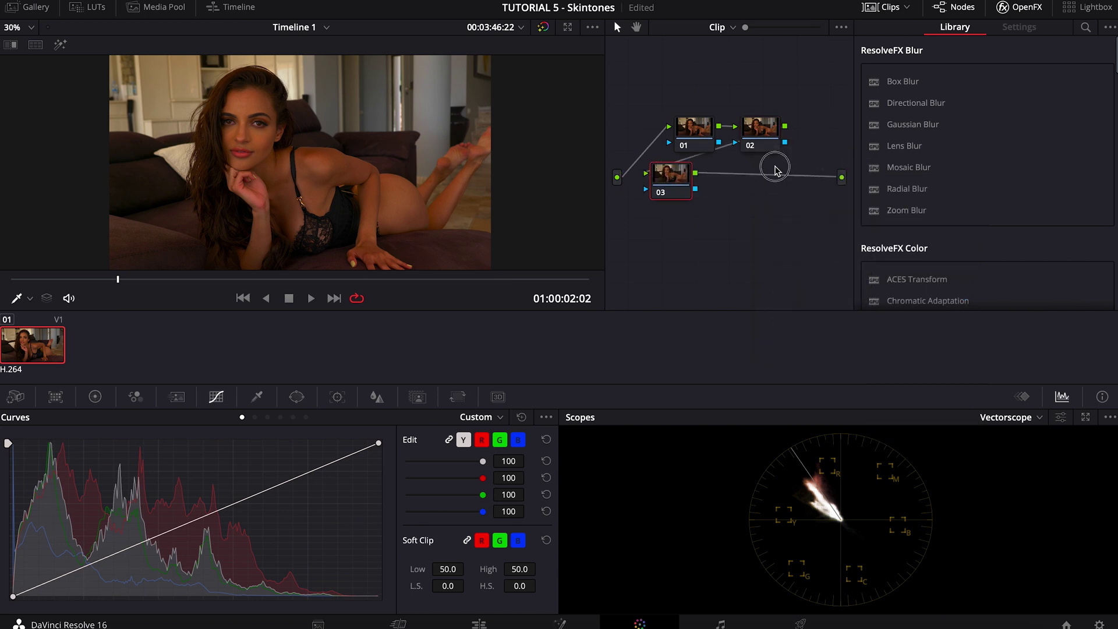
click(1019, 7)
Step: Label node 01 as PRIM and node 02 as WB
right_click(741, 130)
click(741, 138)
right_click(748, 139)
click(770, 166)
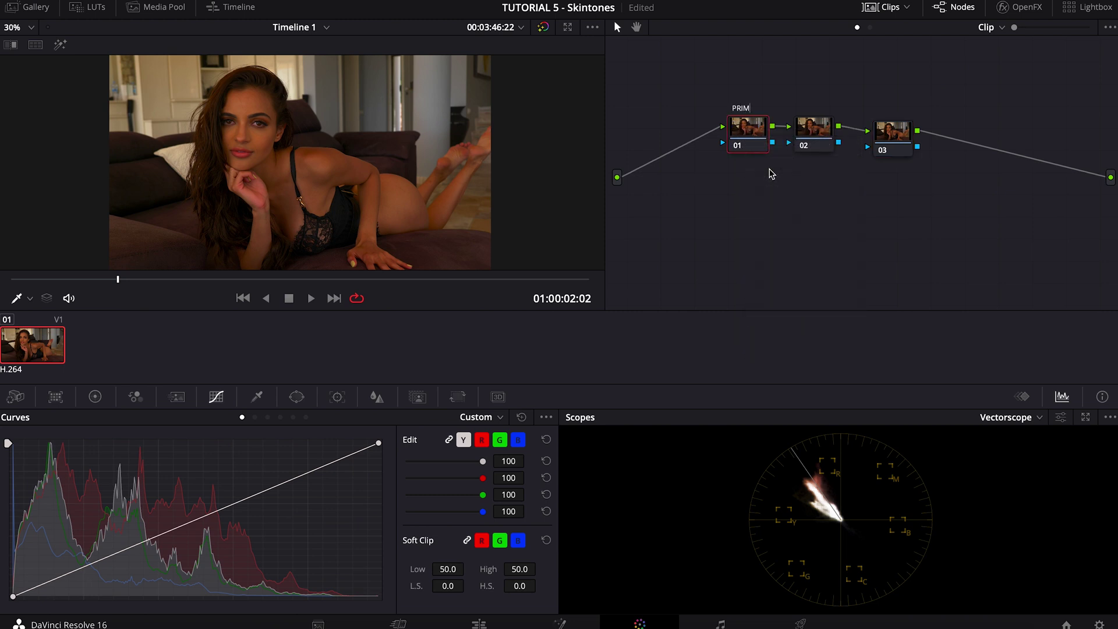
right_click(813, 132)
click(815, 160)
text(WB)
key(Return)
Step: Re-enable node 03 and label it SKINTONES
right_click(883, 149)
click(884, 152)
click(883, 150)
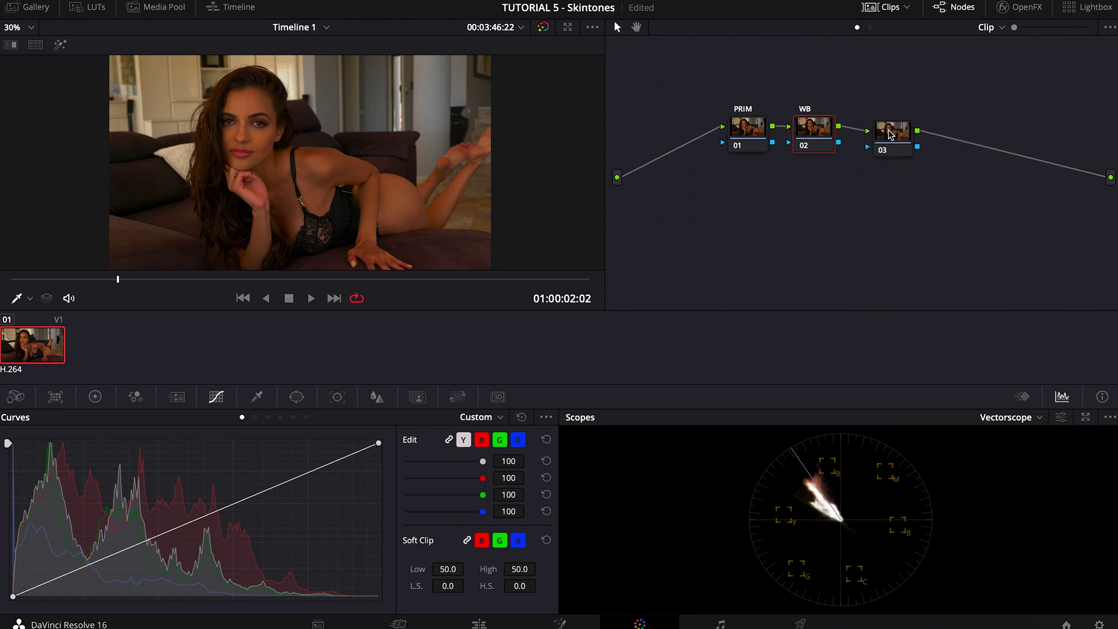
right_click(890, 134)
click(910, 158)
key(Return)
Step: Clean up the node graph so the three nodes sit in a tidy row
right_click(911, 186)
click(953, 336)
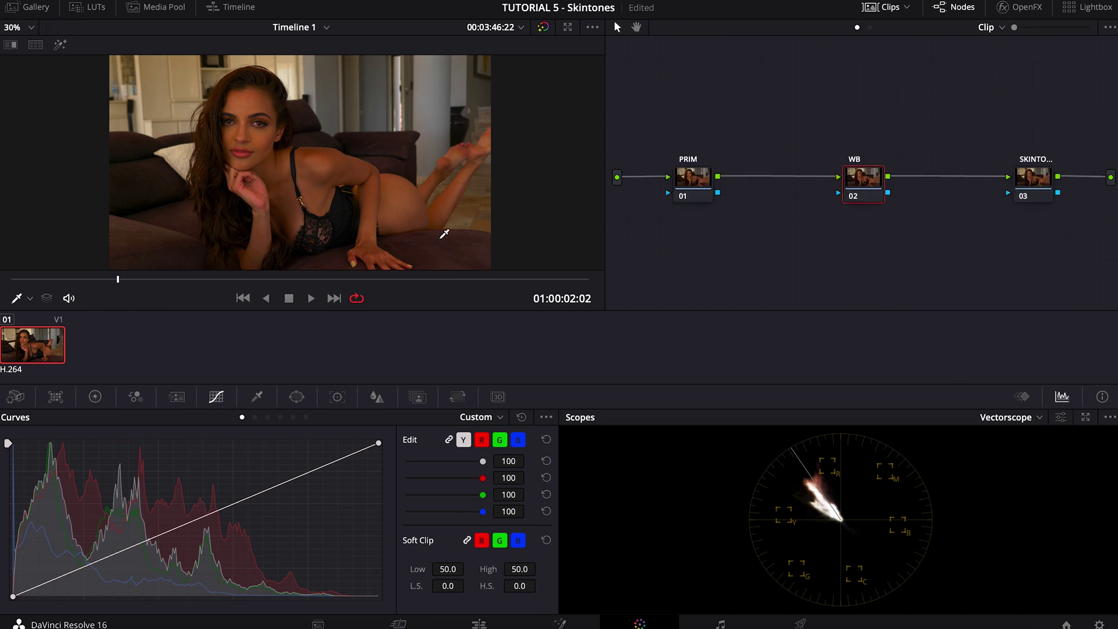
drag(119, 286, 128, 279)
click(1008, 418)
Step: Show the Waveform scope and grade PRIM with Lift 0.02, a slight gamma lift, Gain 1.13
click(1017, 452)
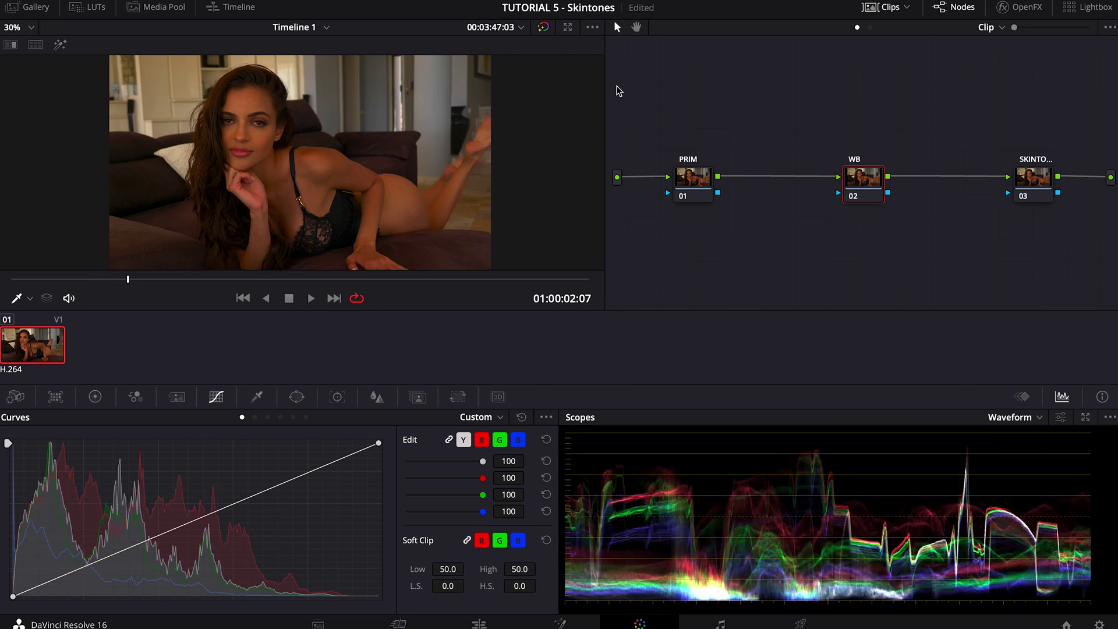
click(685, 185)
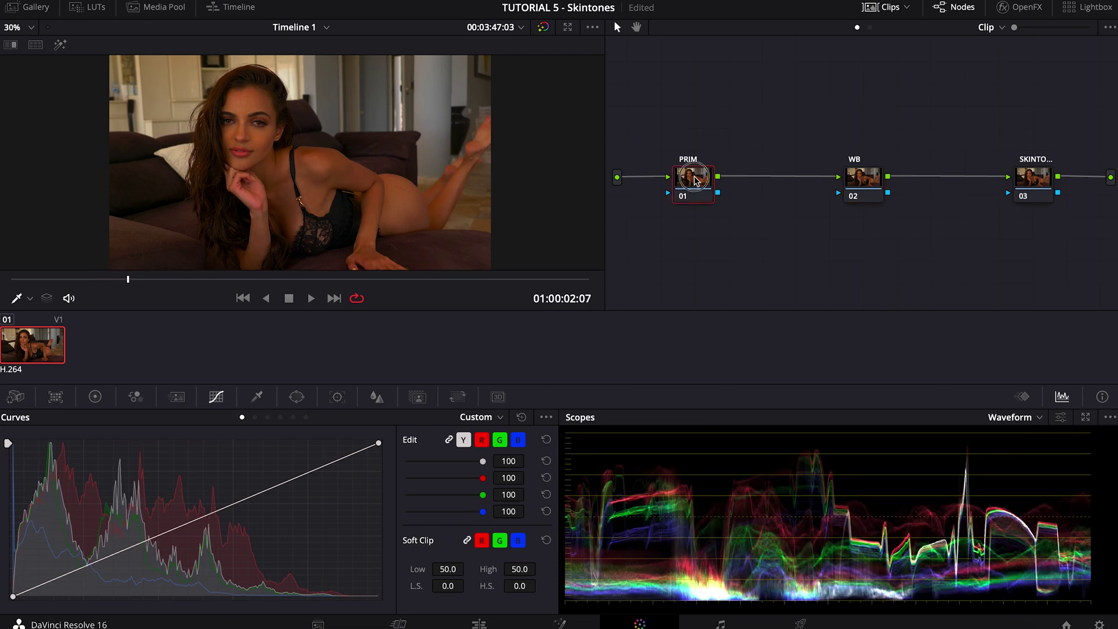
click(93, 400)
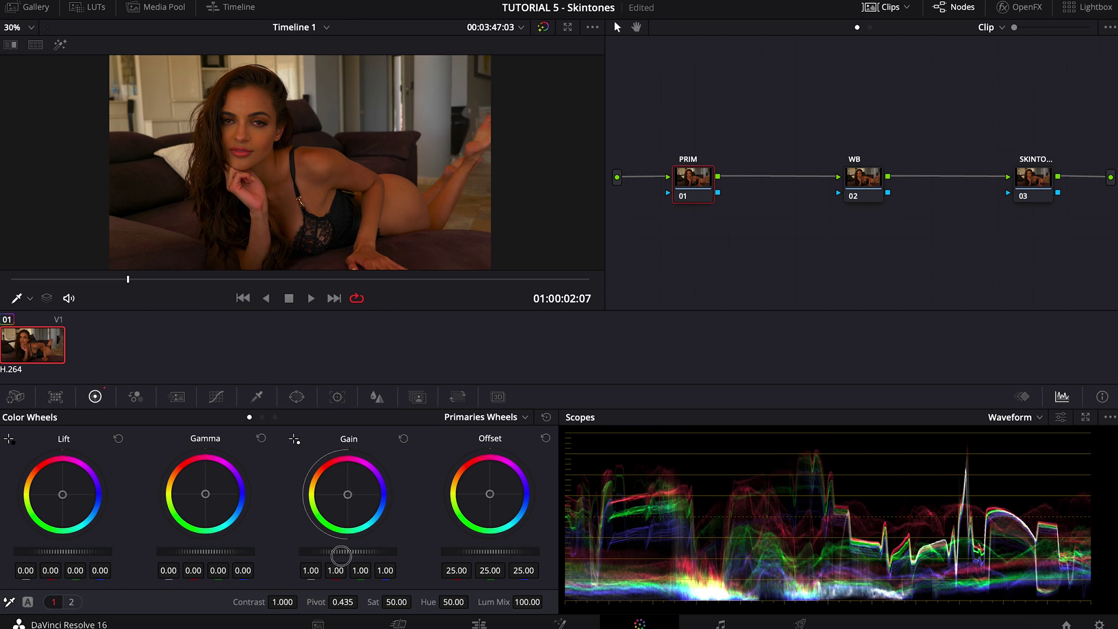
drag(344, 559, 314, 565)
drag(46, 556, 103, 554)
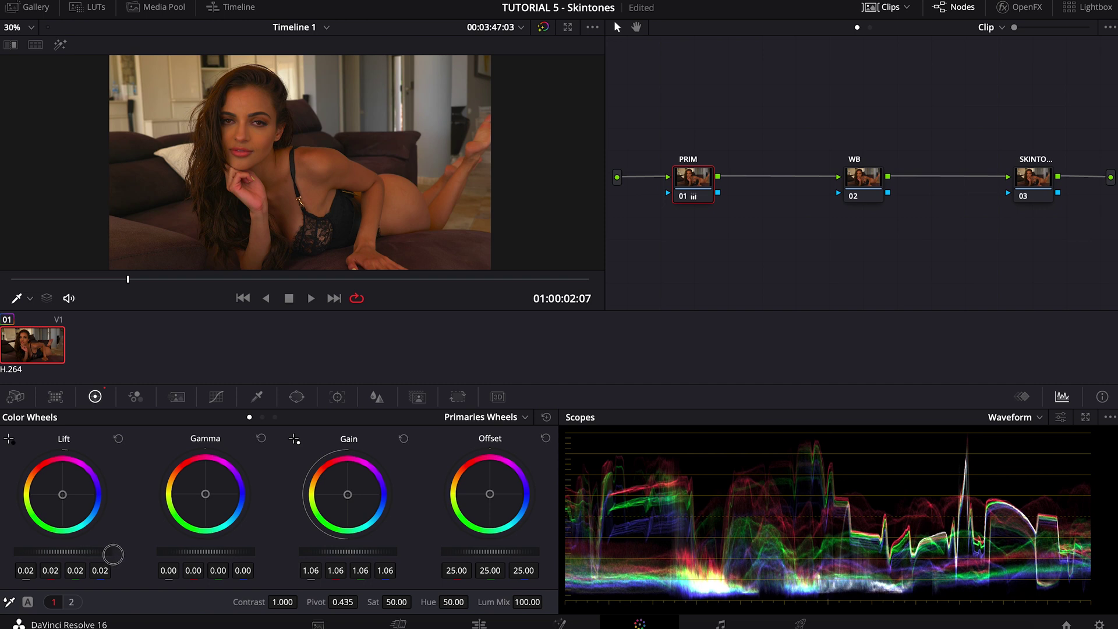
drag(203, 555, 236, 556)
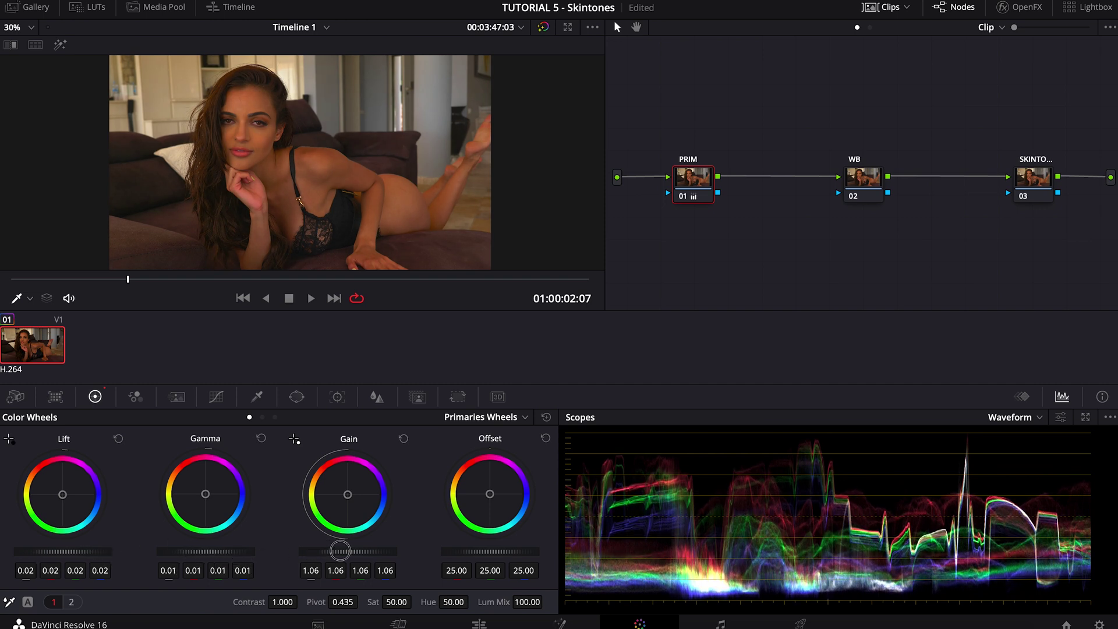
drag(342, 553, 377, 558)
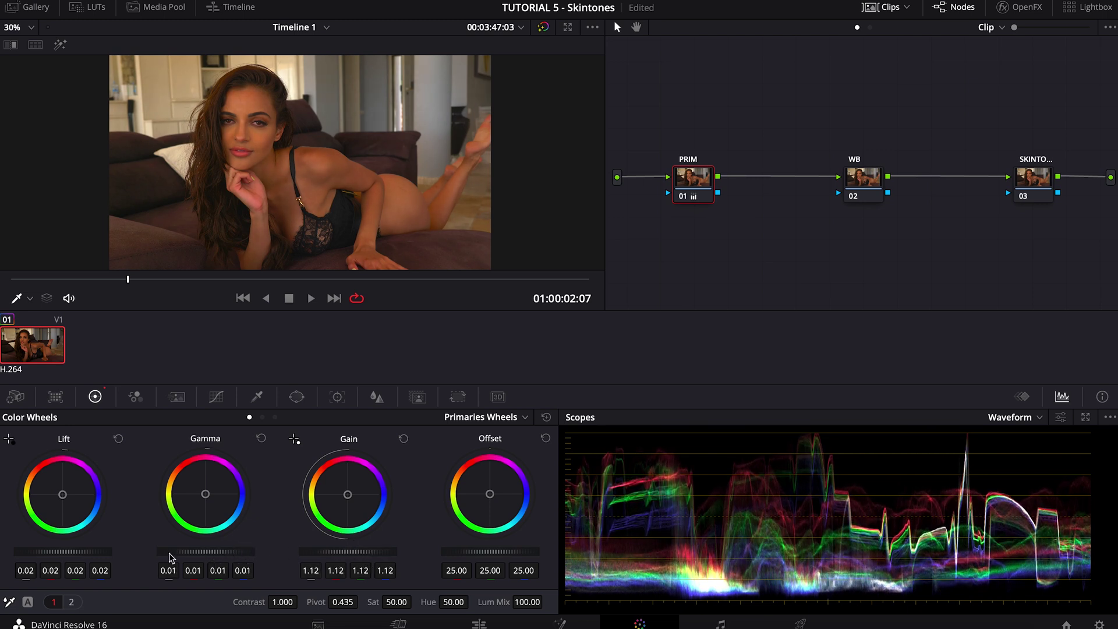
mouse_move(181, 556)
mouse_down()
mouse_move(207, 556)
mouse_move(197, 564)
mouse_move(189, 554)
mouse_up()
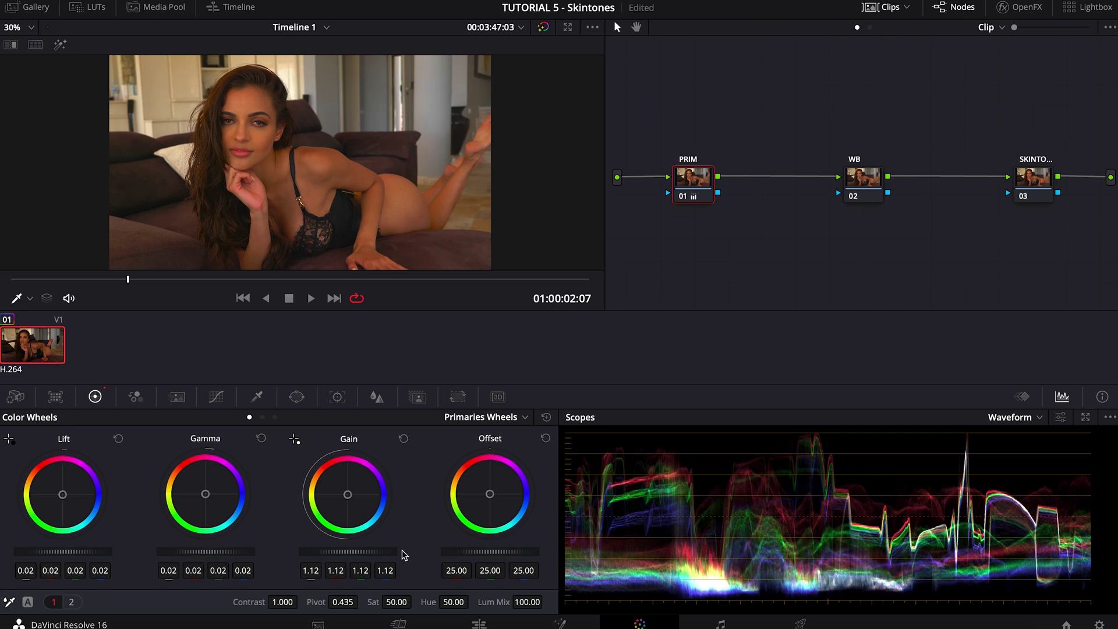
mouse_move(390, 555)
mouse_down()
mouse_move(365, 554)
mouse_move(392, 557)
mouse_up()
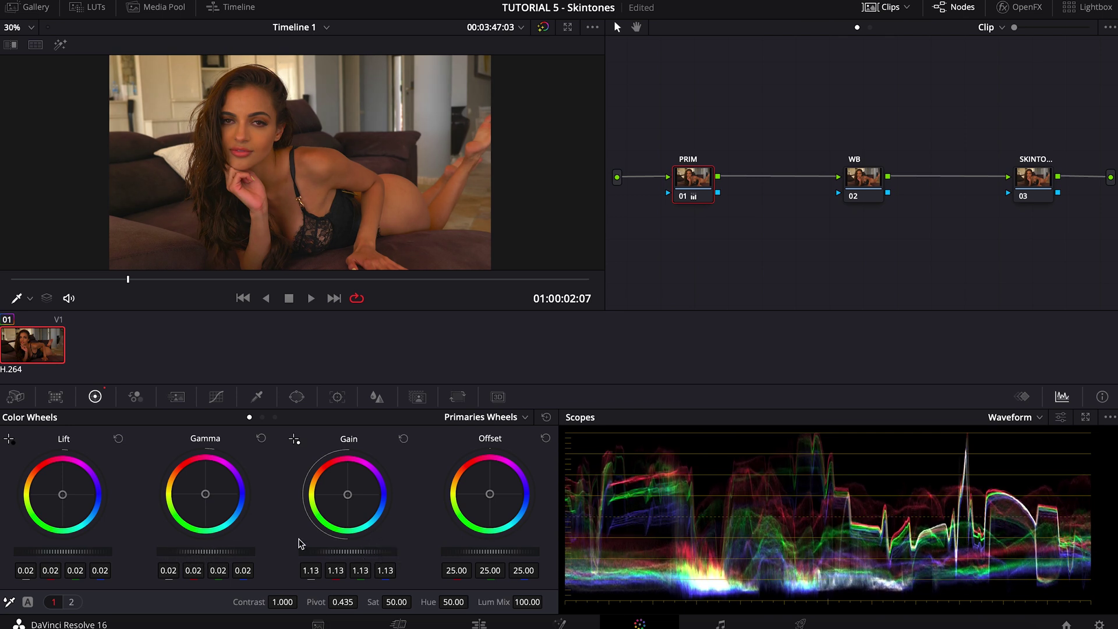
Step: Play the clip and bypass the grade to compare it with the original
key(space)
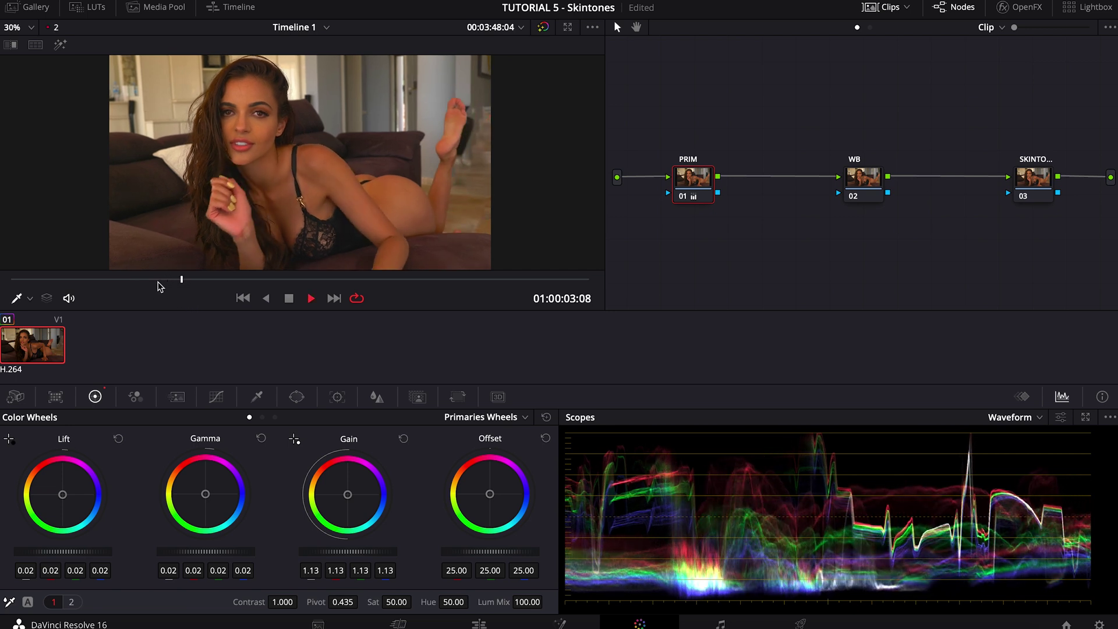
drag(158, 280, 148, 279)
click(550, 28)
click(549, 29)
key(space)
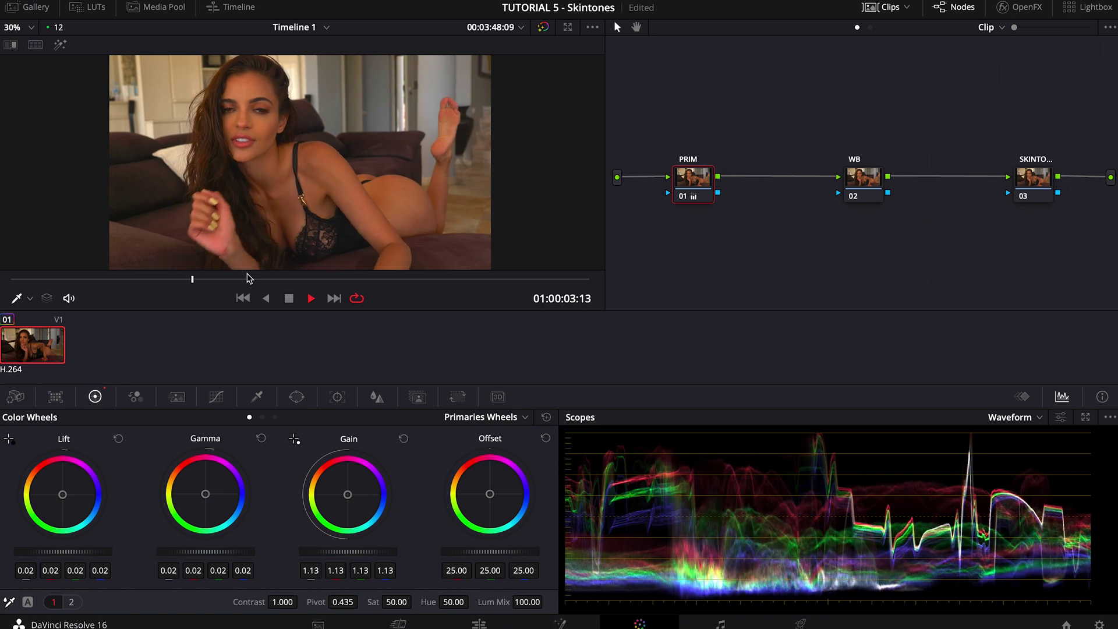
drag(248, 279, 237, 301)
drag(298, 273, 99, 286)
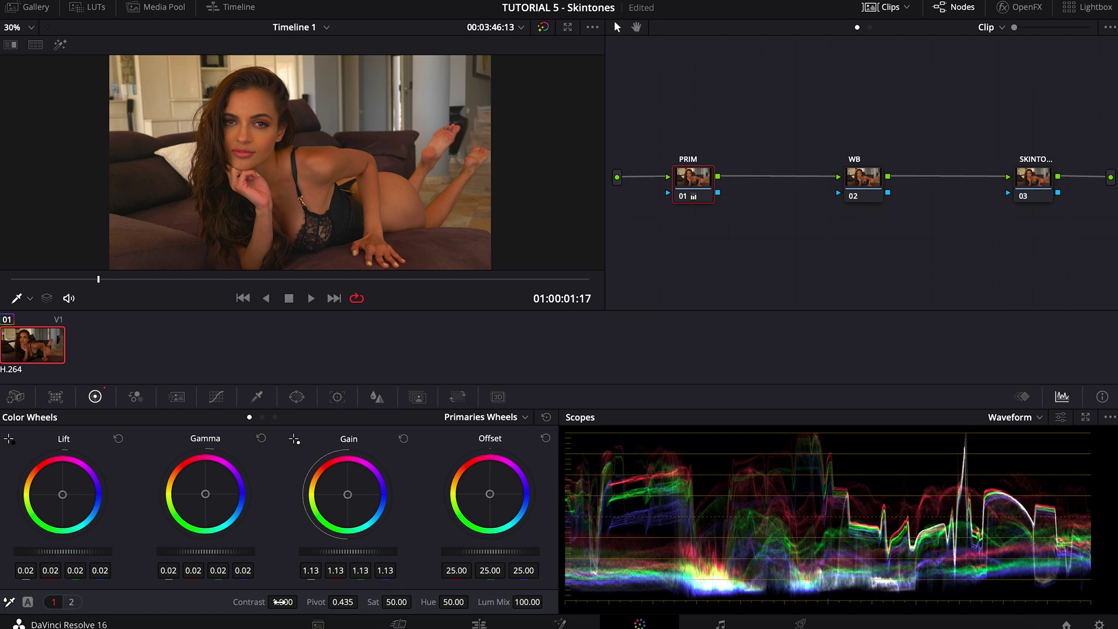
Step: Raise PRIM's contrast to 1.112 and lower its pivot to 0.097, then play to check
mouse_move(282, 602)
mouse_down()
mouse_move(302, 601)
mouse_move(280, 605)
mouse_up()
drag(347, 597, 254, 626)
drag(558, 321, 537, 325)
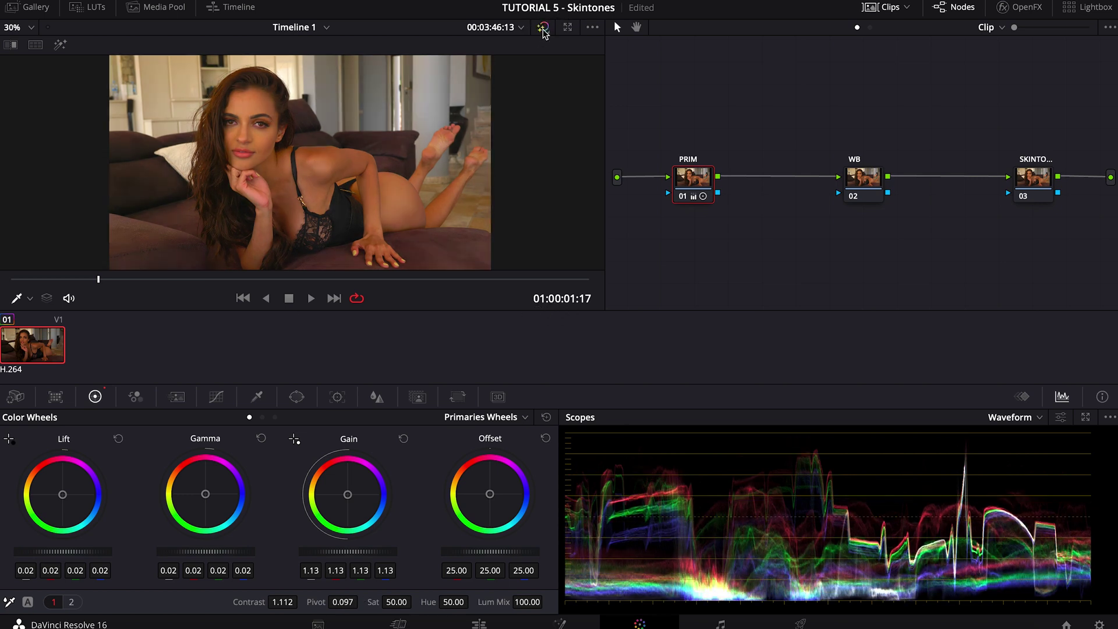
key(space)
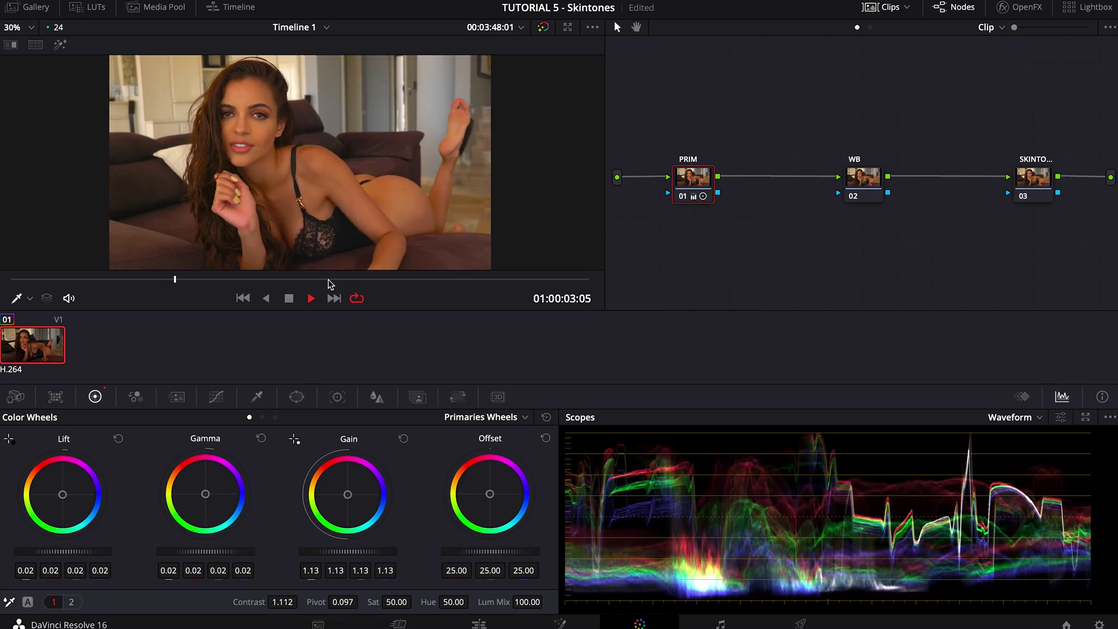
key(space)
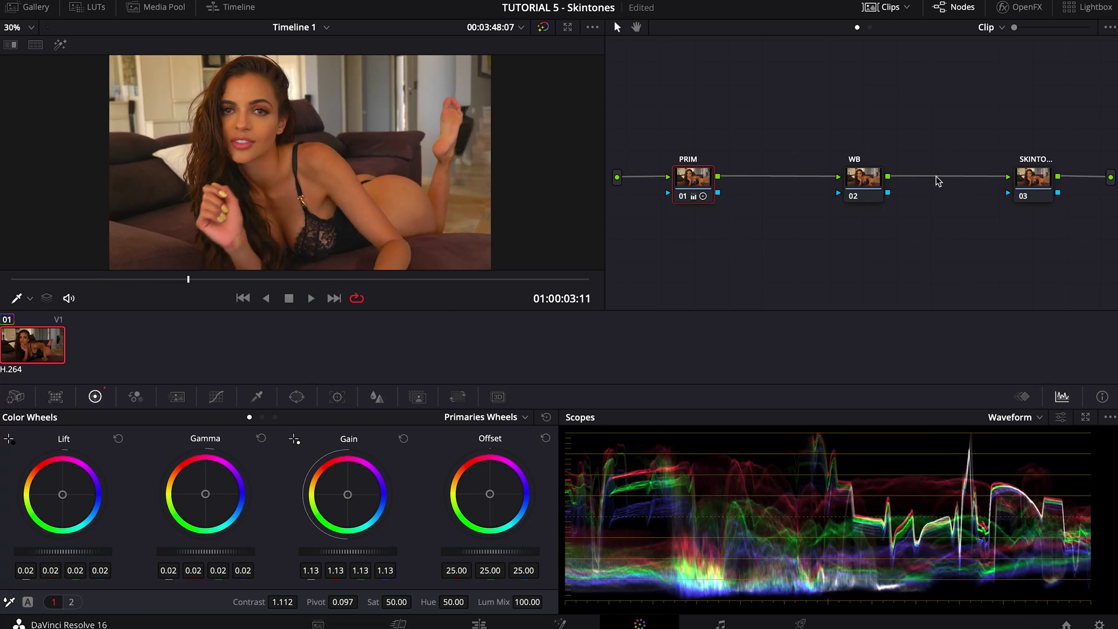
Step: Select the WB node and switch the scope to the Vectorscope
click(869, 185)
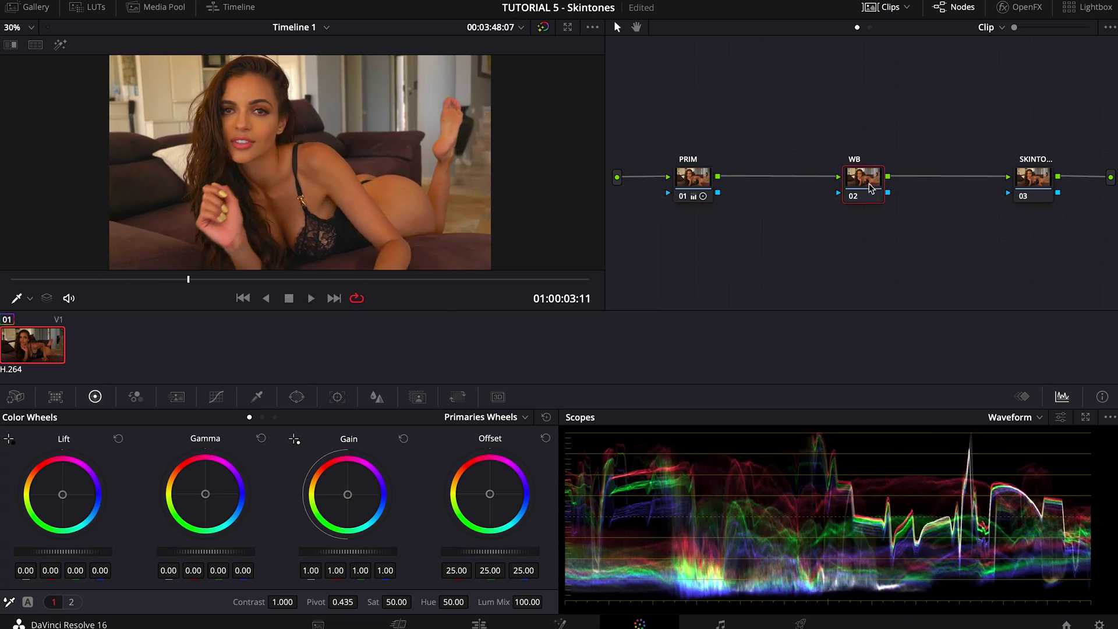
click(1009, 419)
click(1016, 484)
click(1010, 418)
click(1019, 469)
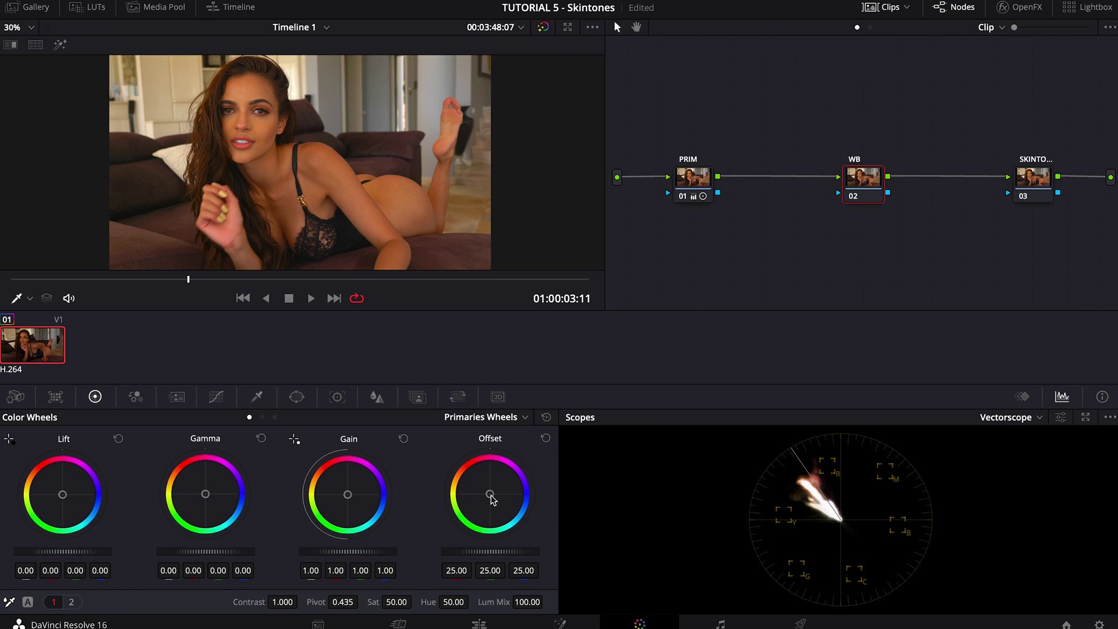
Step: Cool the Offset to 19.03/23.73/29.19 and slightly nudge Lift and Gamma
drag(492, 499, 513, 511)
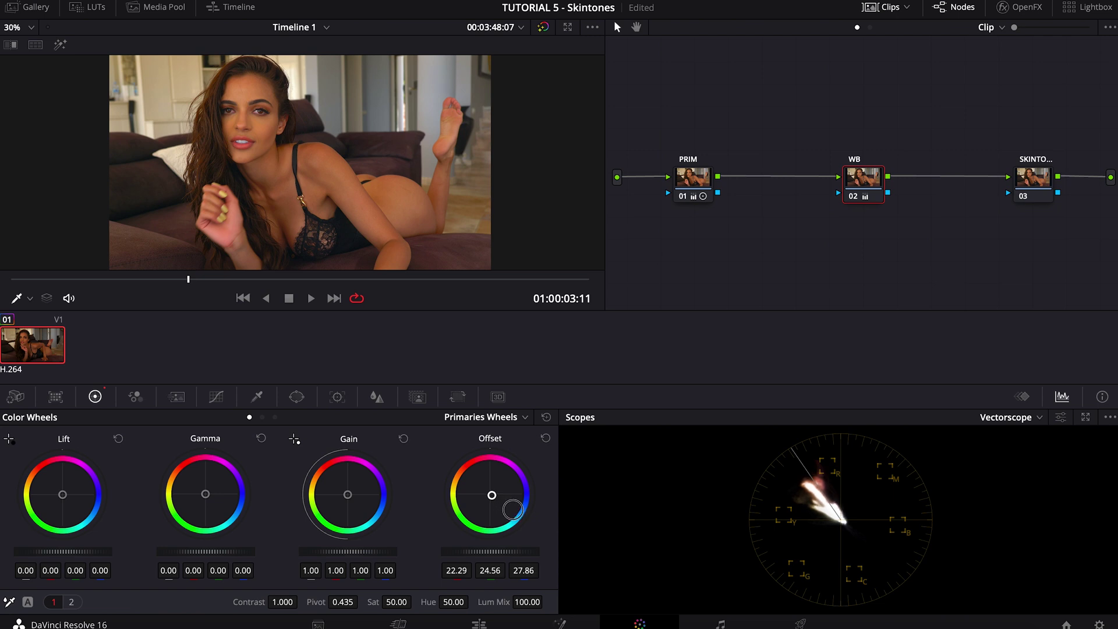
drag(513, 510, 529, 526)
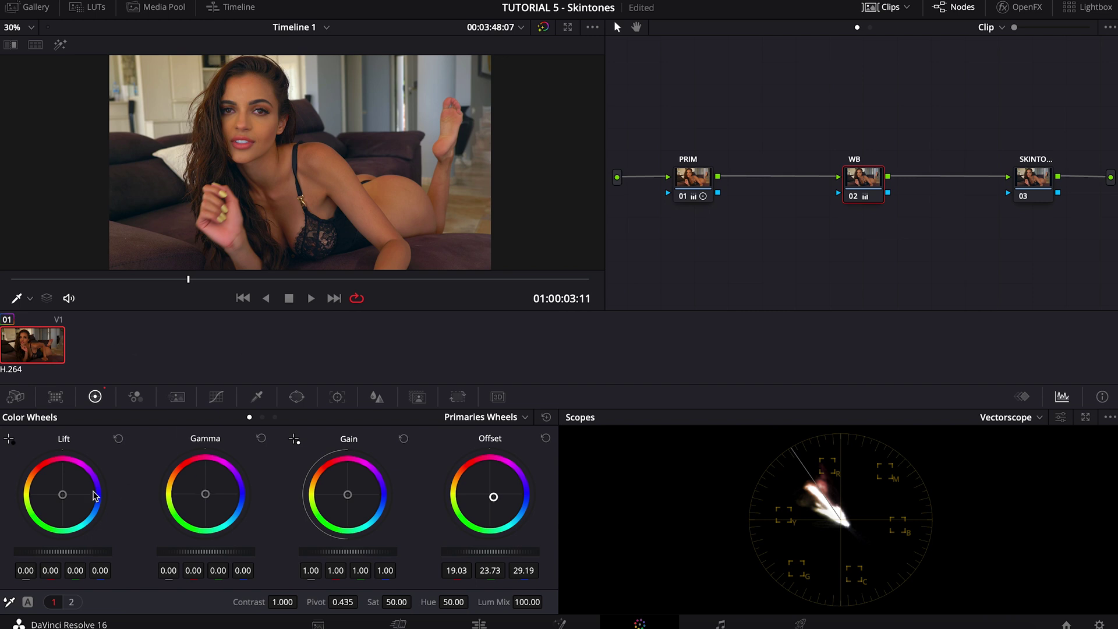
mouse_move(63, 496)
mouse_down()
mouse_move(60, 509)
mouse_move(63, 497)
mouse_up()
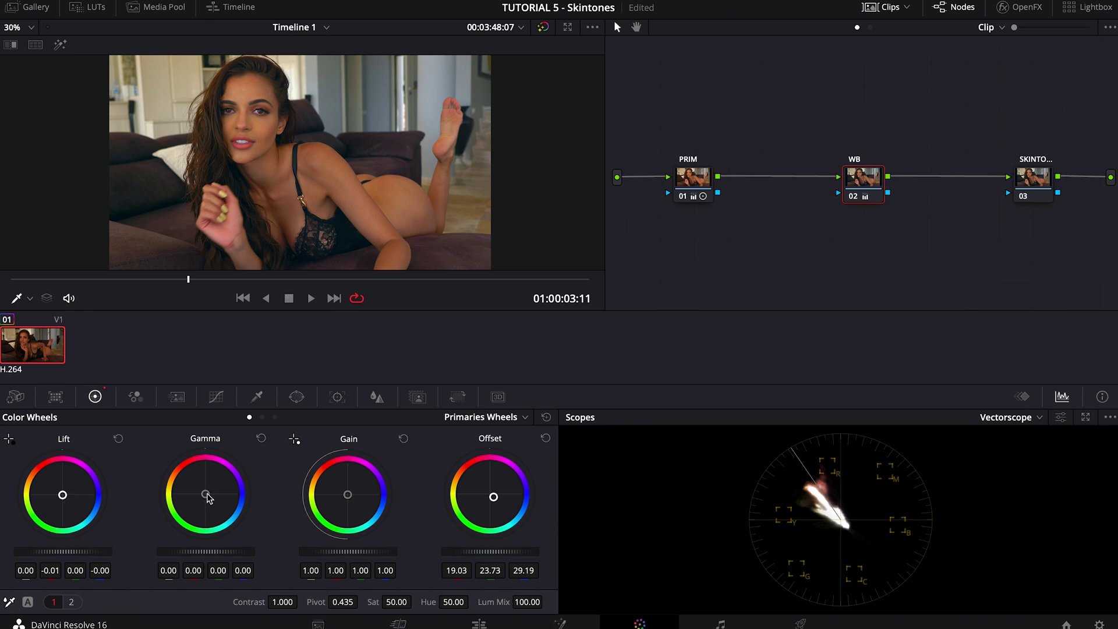
mouse_move(208, 498)
mouse_down()
mouse_move(224, 502)
mouse_move(205, 494)
mouse_up()
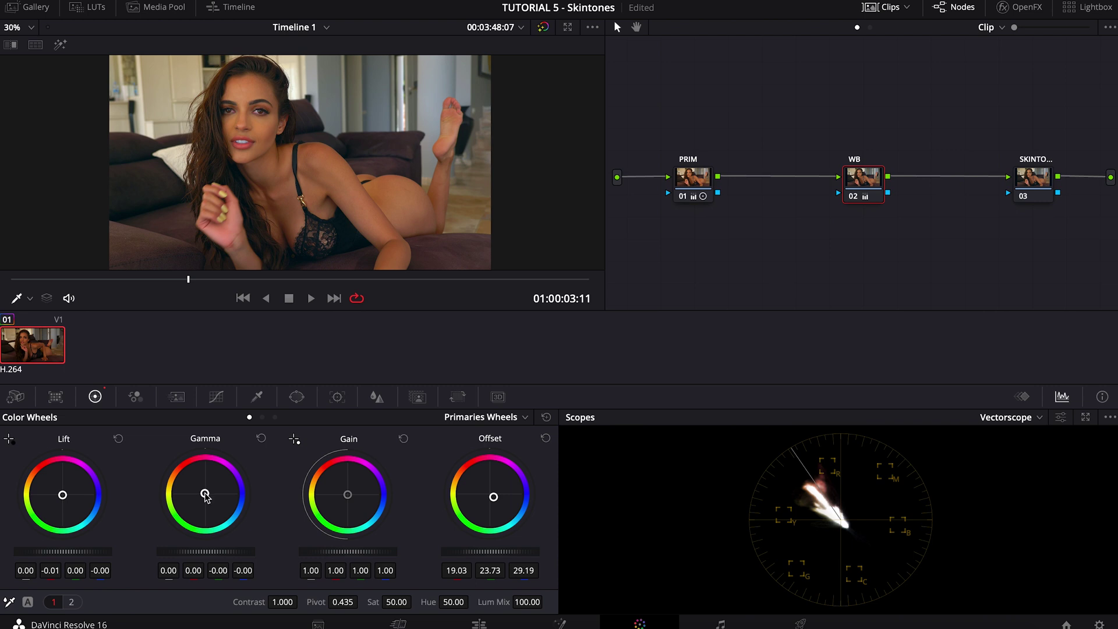
drag(120, 279, 88, 279)
key(space)
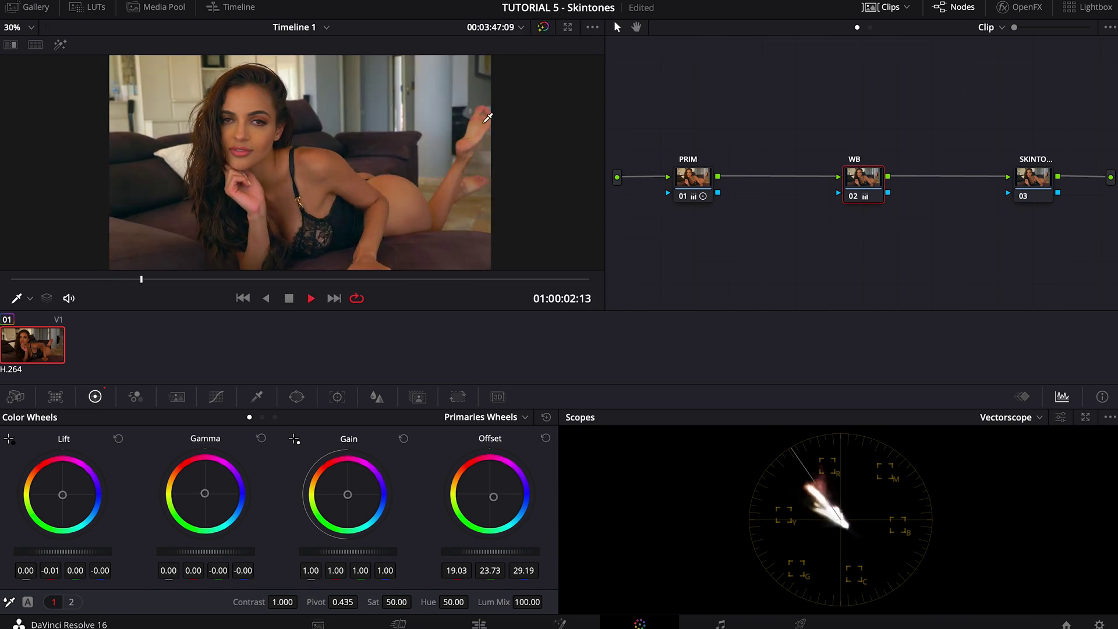
click(310, 279)
click(361, 279)
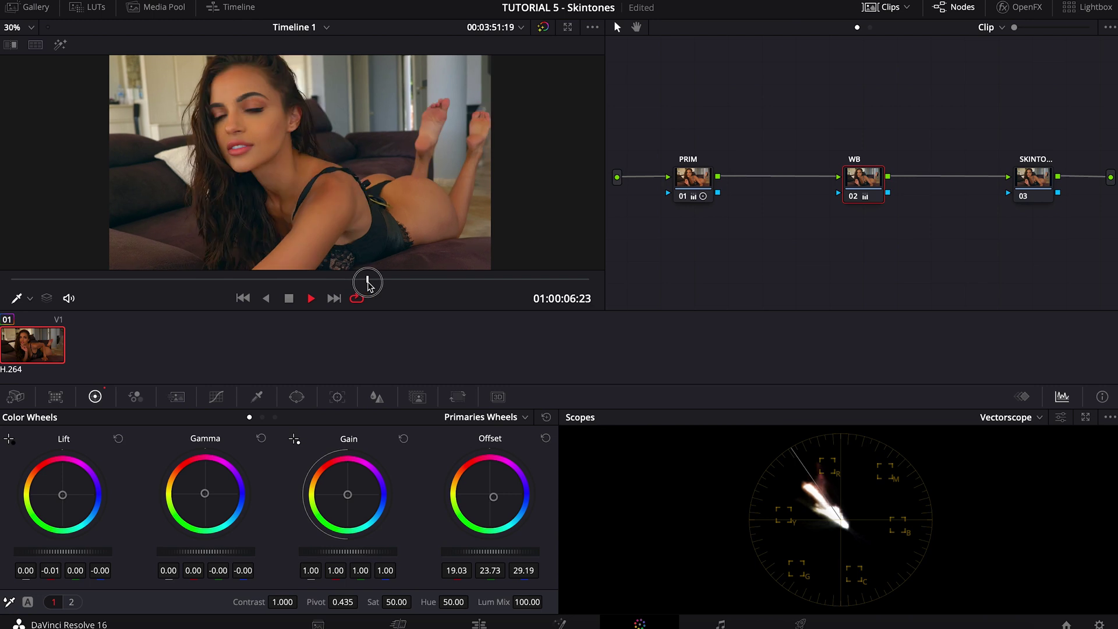
drag(367, 285, 429, 291)
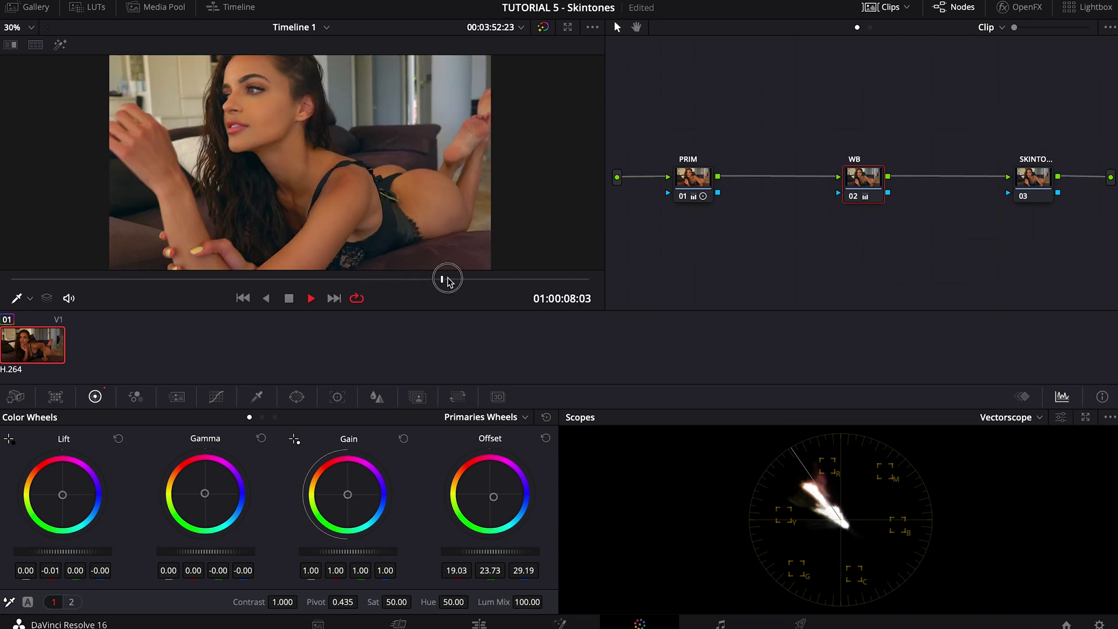
drag(267, 289, 243, 292)
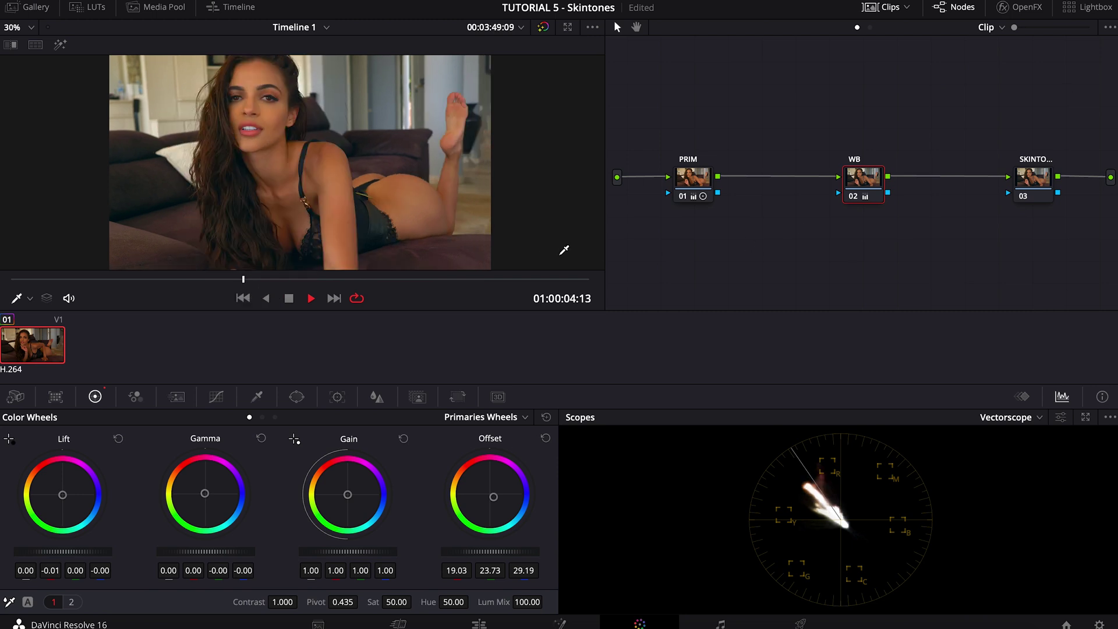
click(1041, 191)
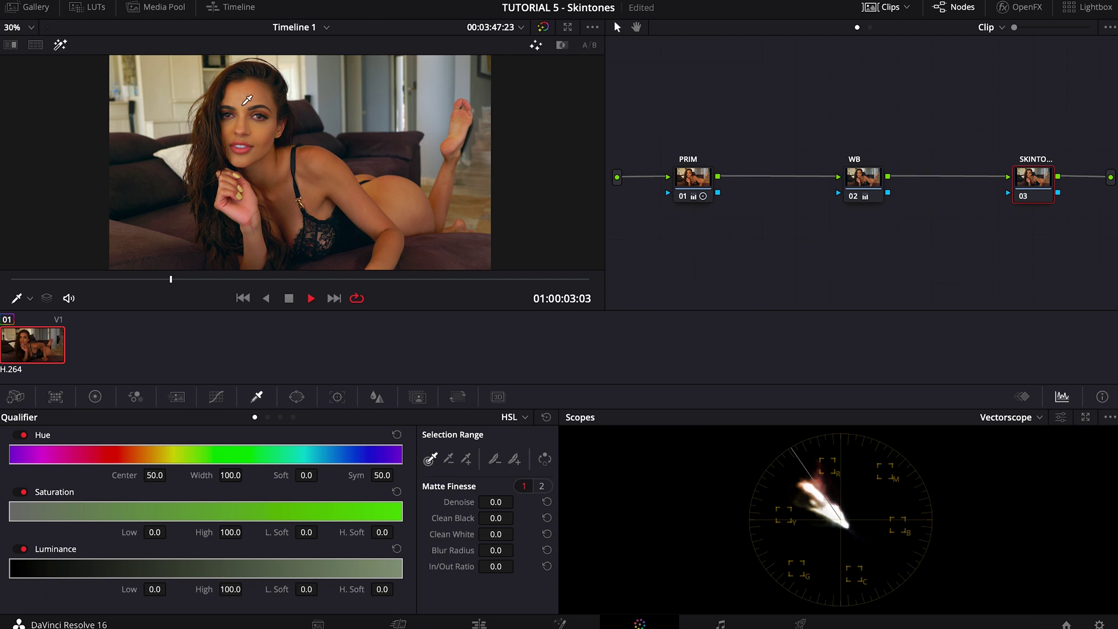
Step: Sample face and arm skin, then refine to Hue 33.5/12.3, Saturation 3.3–11.7, Luminance 54.6–70.2
mouse_move(261, 131)
mouse_down()
mouse_move(244, 165)
mouse_move(263, 177)
mouse_move(258, 126)
mouse_up()
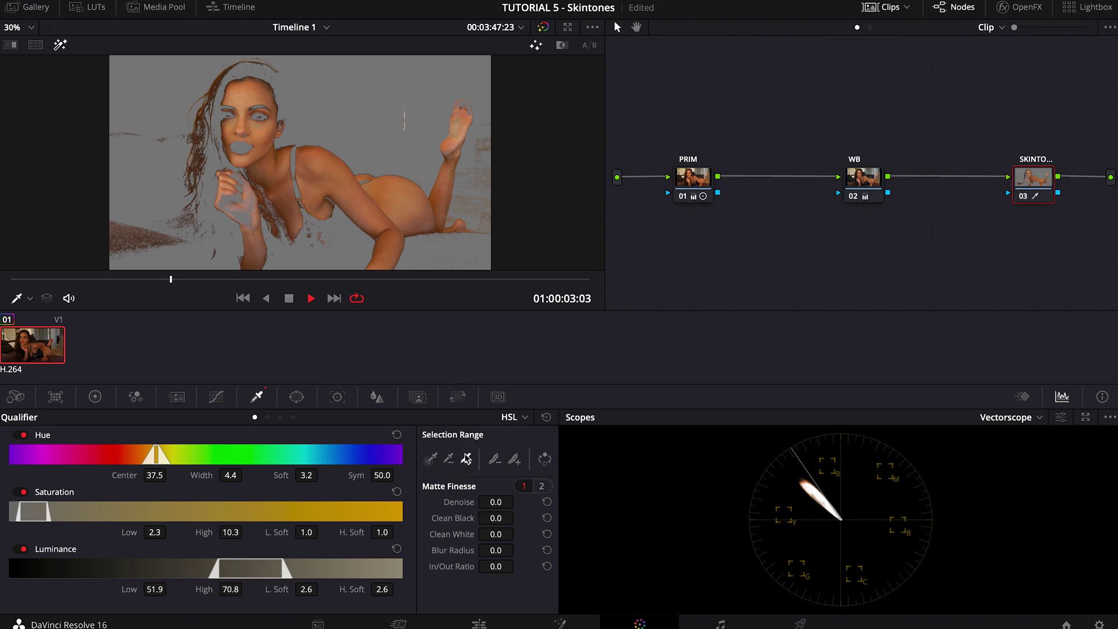
drag(423, 230, 414, 223)
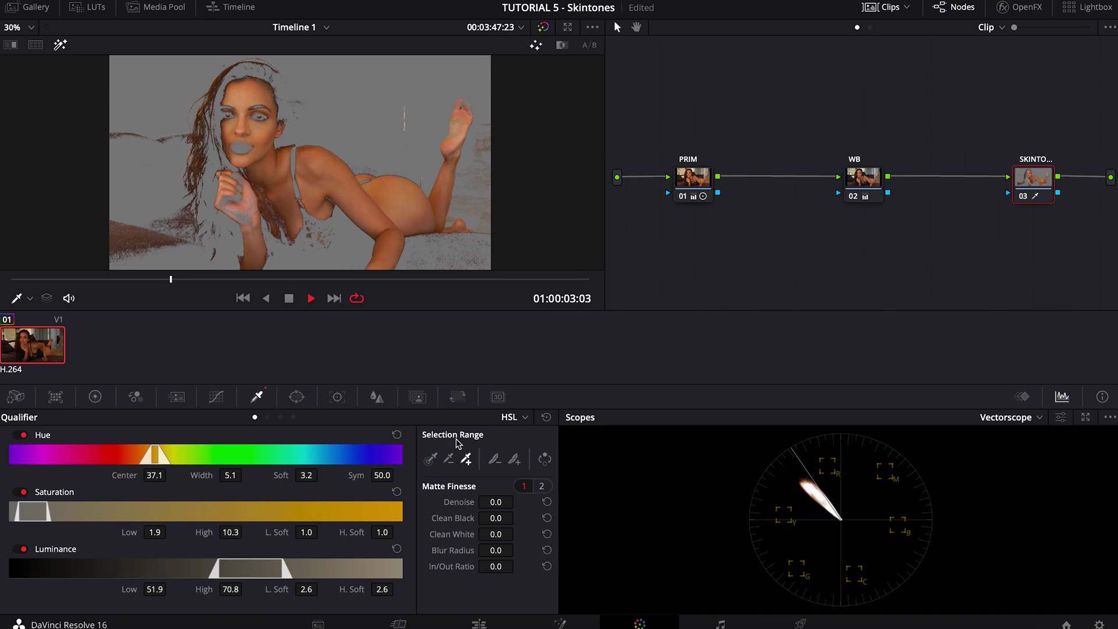
drag(151, 460, 140, 462)
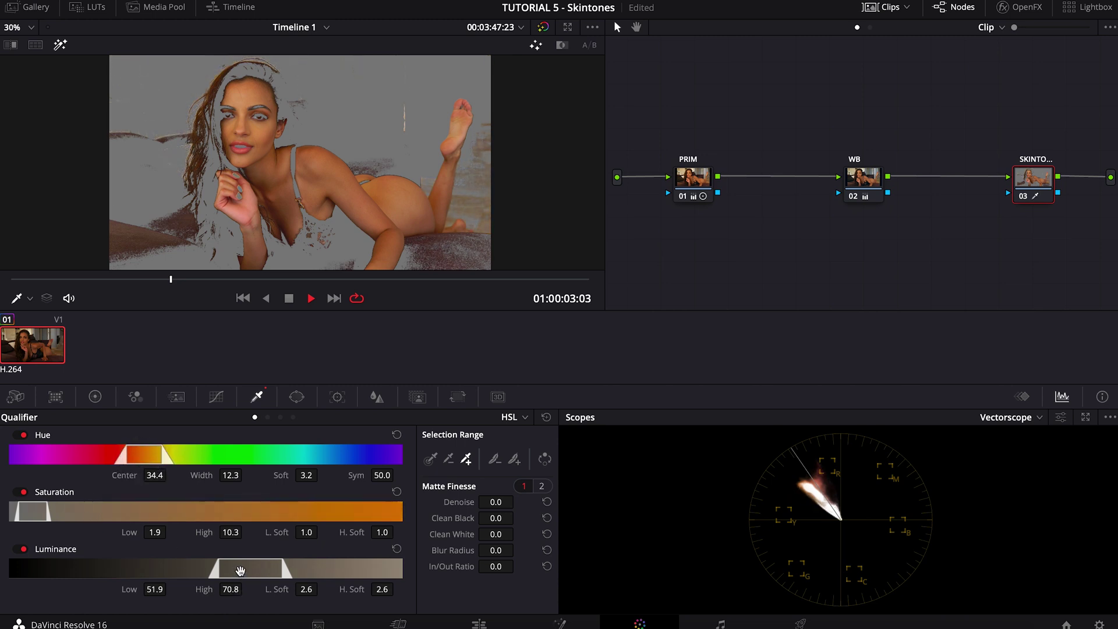
drag(240, 570, 253, 574)
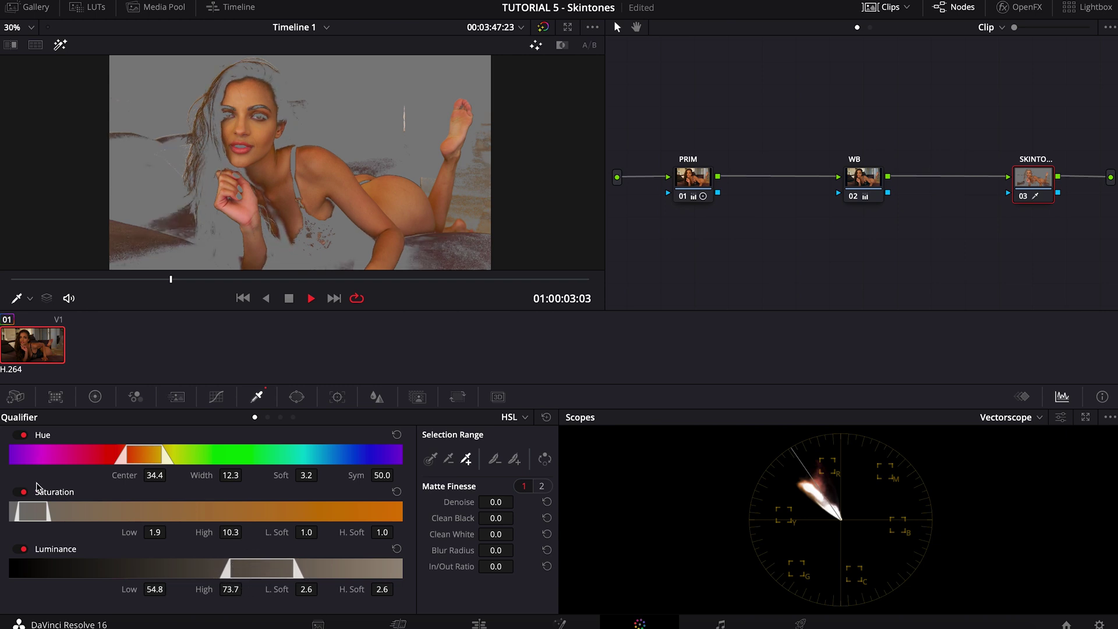
drag(45, 511, 45, 518)
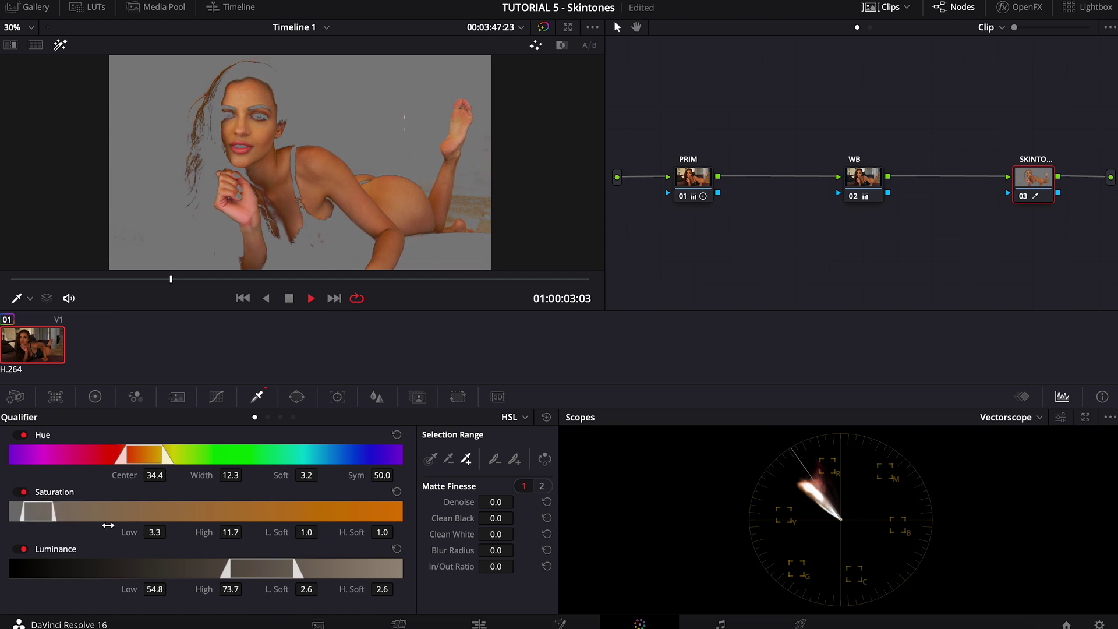
drag(294, 573, 262, 580)
drag(144, 460, 140, 463)
drag(39, 518, 41, 523)
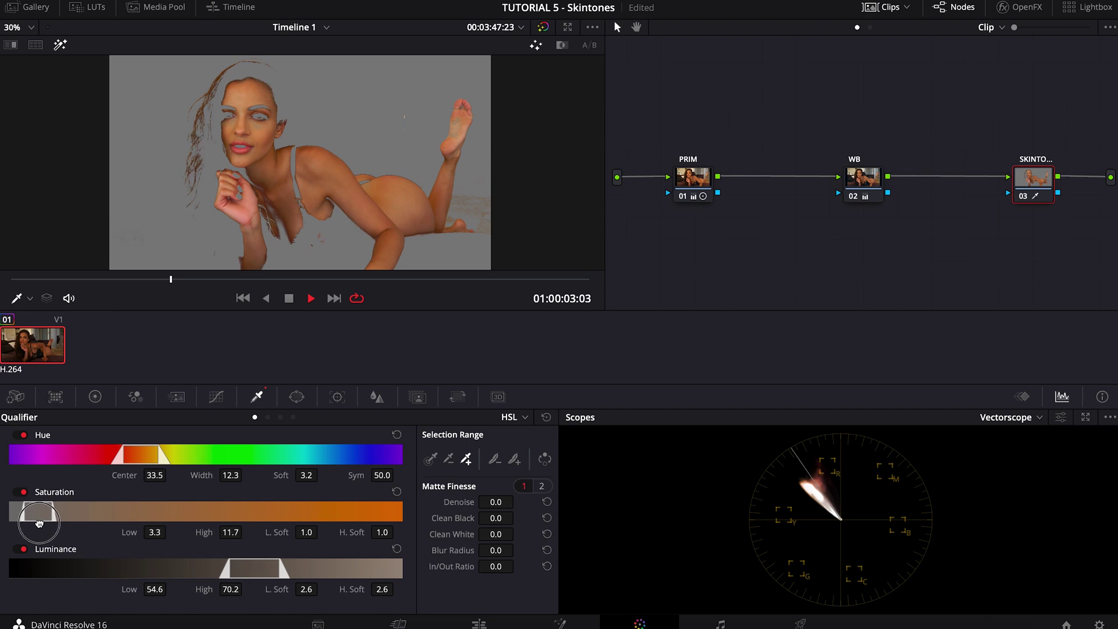
Step: Blur and denoise the skin matte, set Hue centre 34.2 and Saturation 3.4–11.9, checking other frames
drag(39, 523, 40, 523)
drag(483, 550, 599, 342)
drag(497, 502, 524, 539)
drag(128, 454, 138, 458)
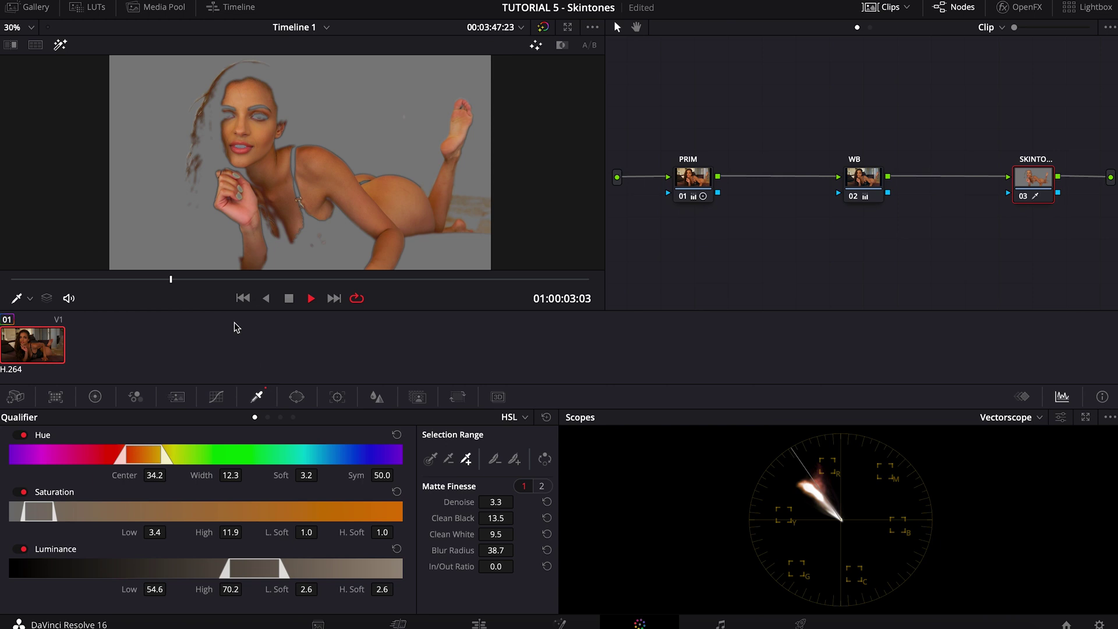
click(197, 281)
drag(197, 280, 172, 314)
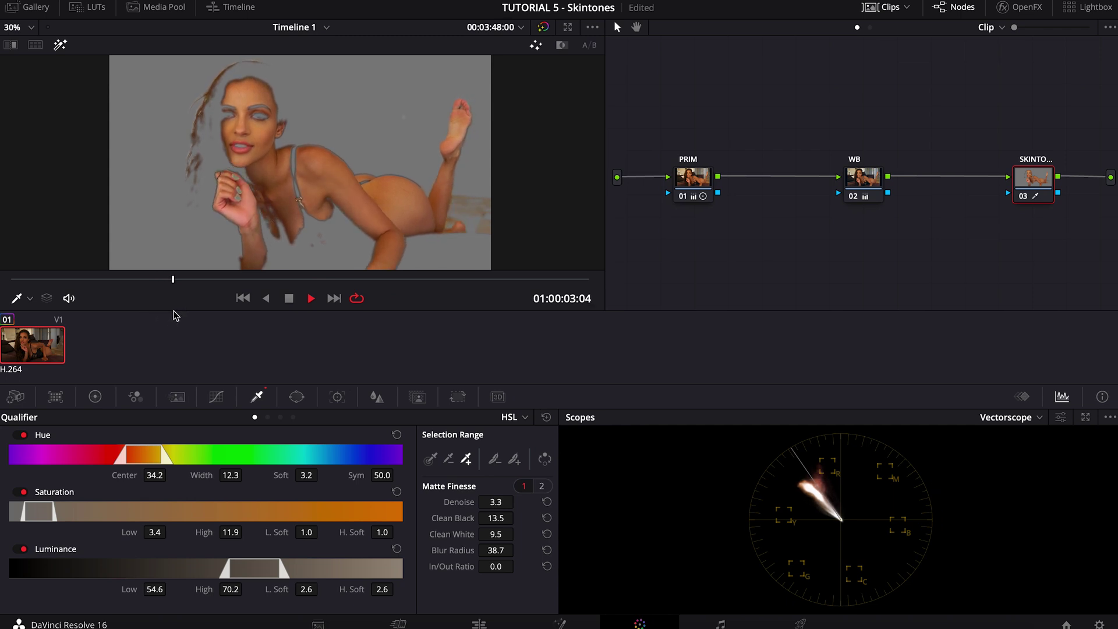
Step: Toggle Highlight to compare, then turn on Show Skin Tone Indicator in the vectorscope settings
click(60, 47)
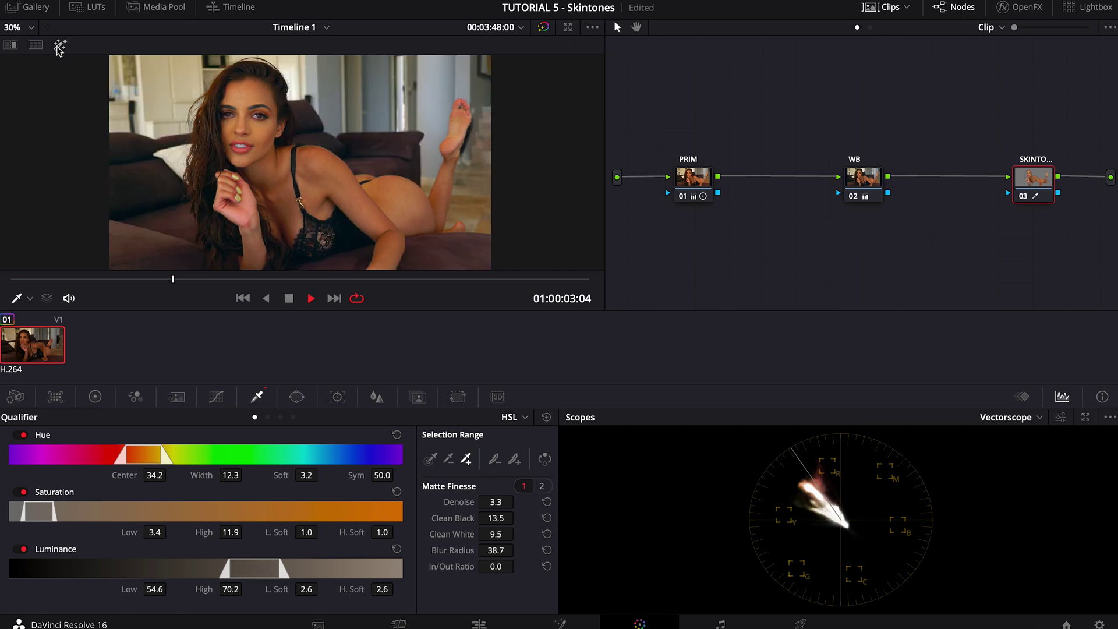
click(60, 47)
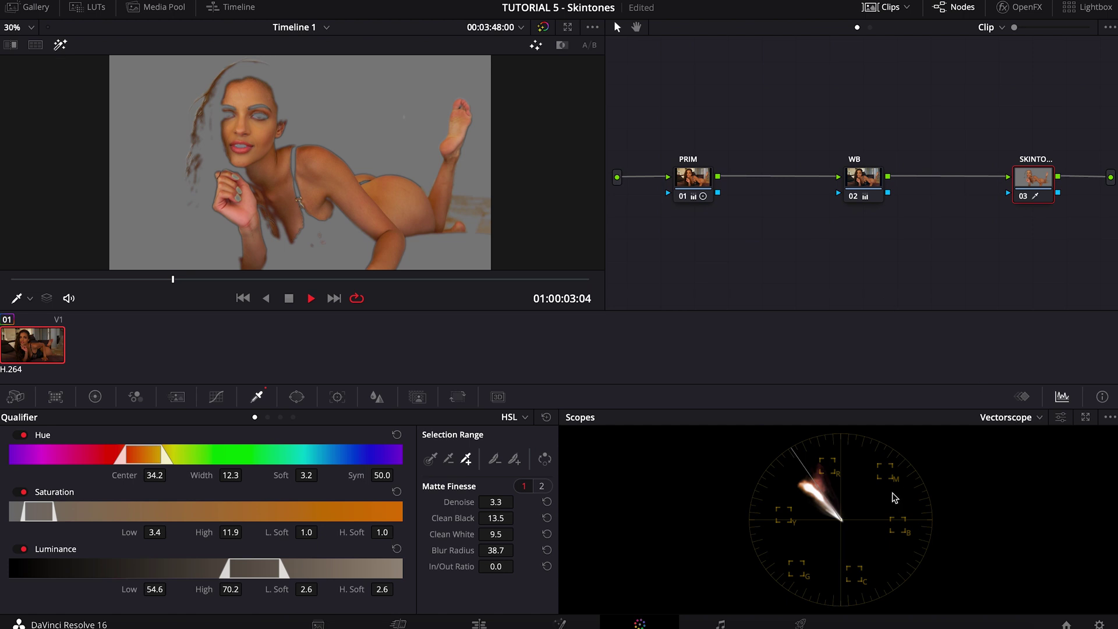
click(1061, 417)
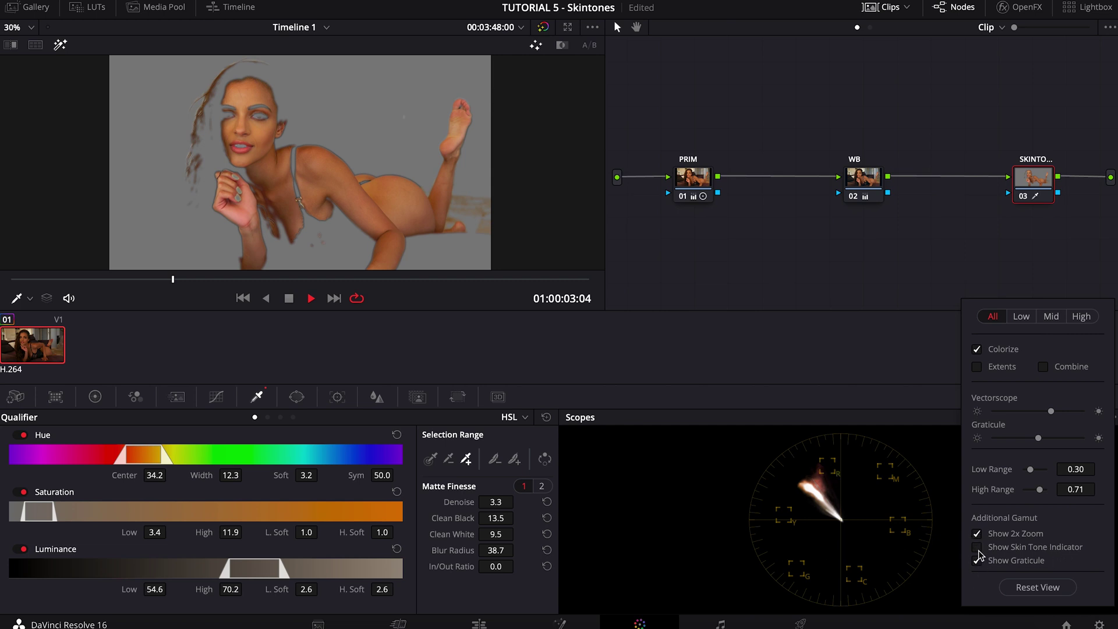
click(978, 548)
Step: Return to the Color Wheels and toggle the SKINTONES node off and on with Ctrl+D
click(95, 397)
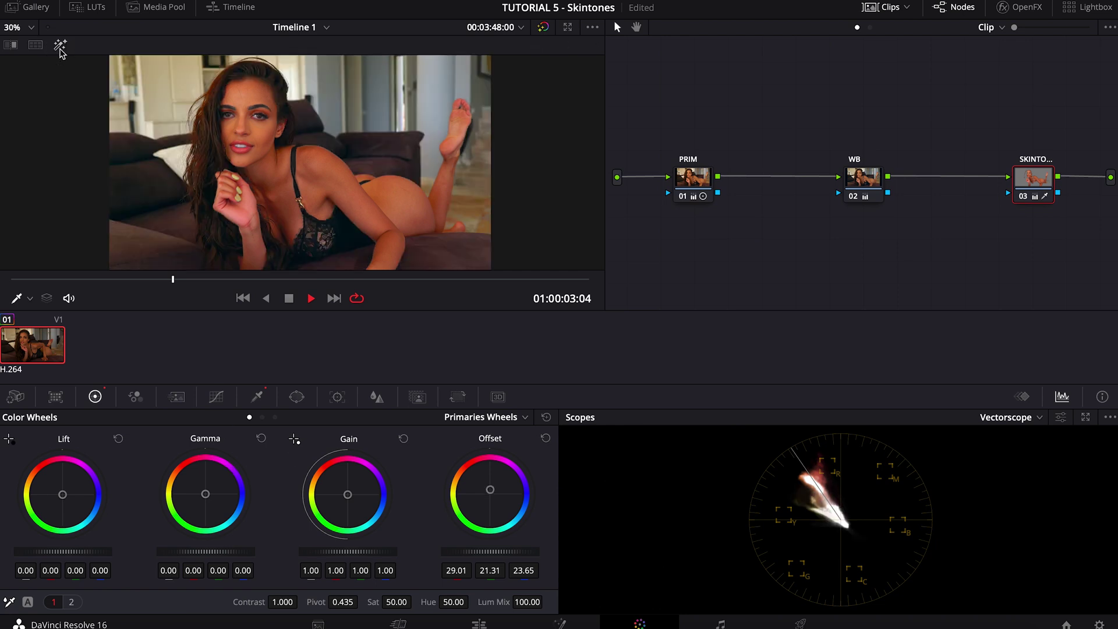
click(1023, 199)
key(ctrl+d)
click(1024, 199)
Step: Compare graded and ungraded frames with Bypass, then move the SKINTONES node left
drag(325, 282, 159, 322)
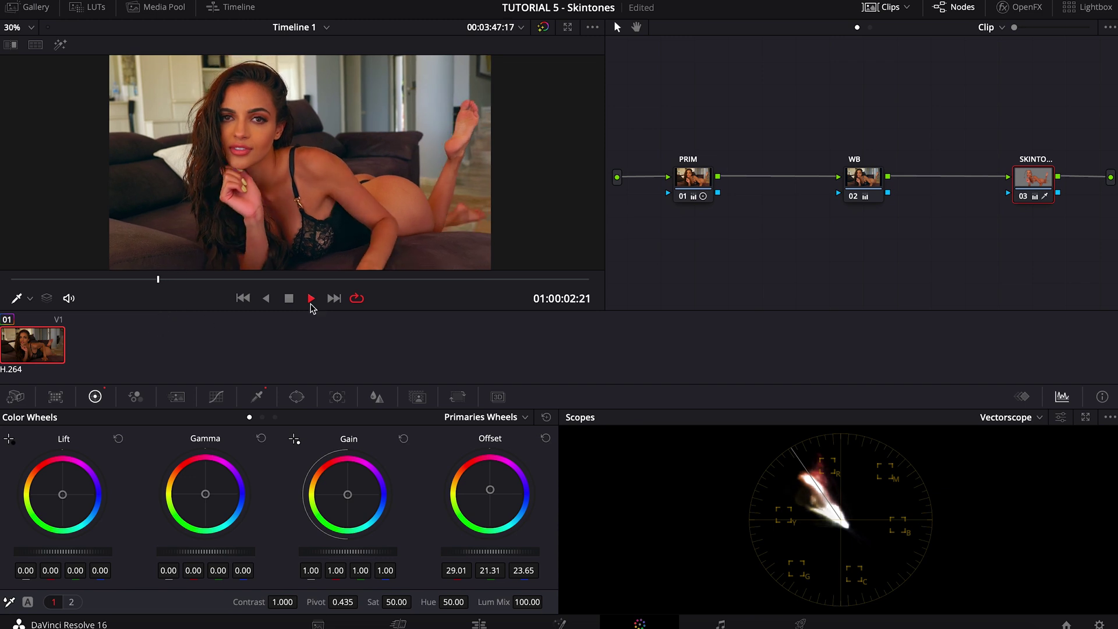
click(545, 28)
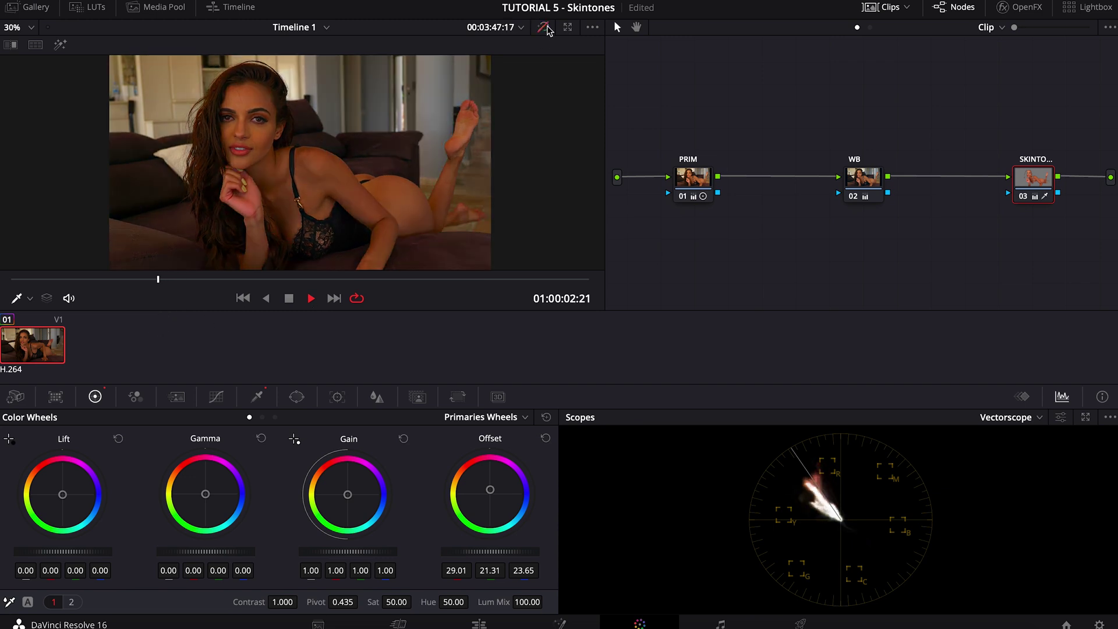
click(545, 28)
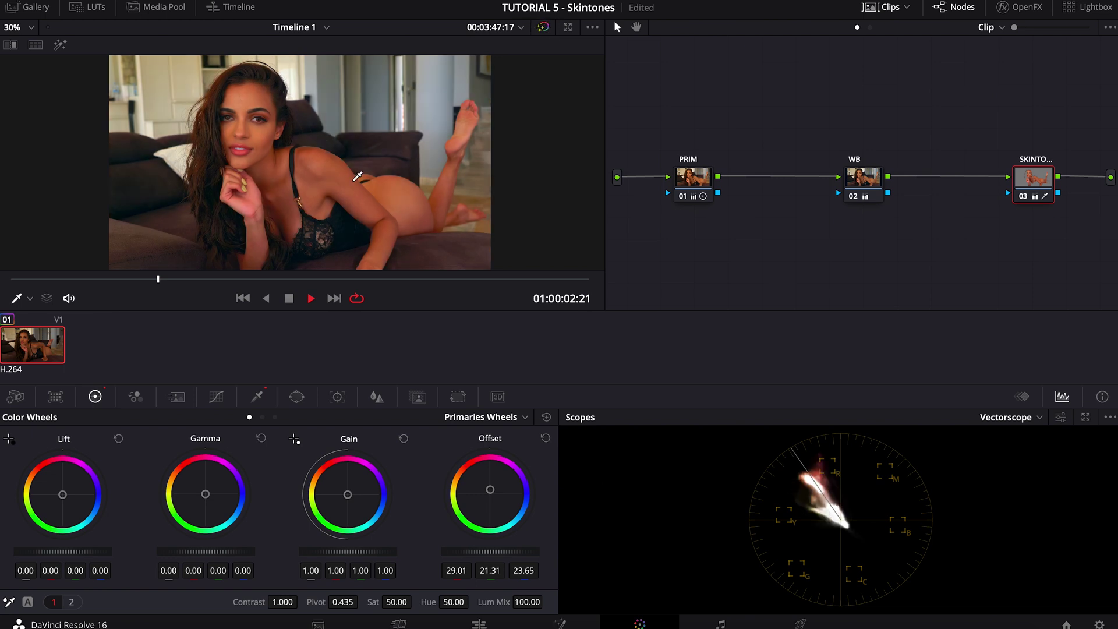
drag(284, 287, 335, 298)
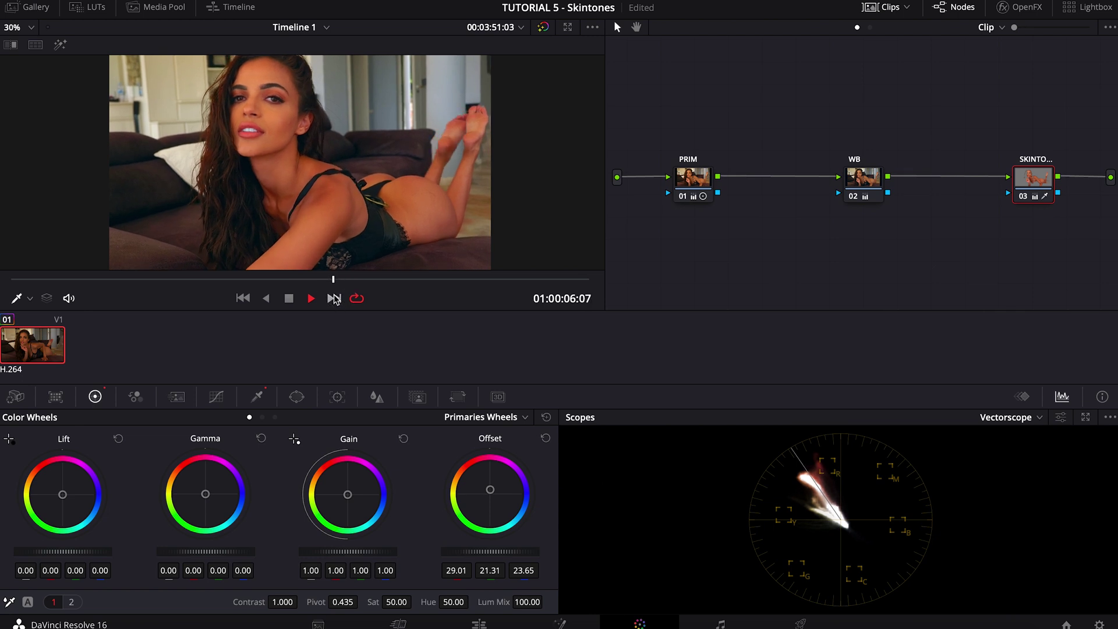
drag(1042, 190, 983, 190)
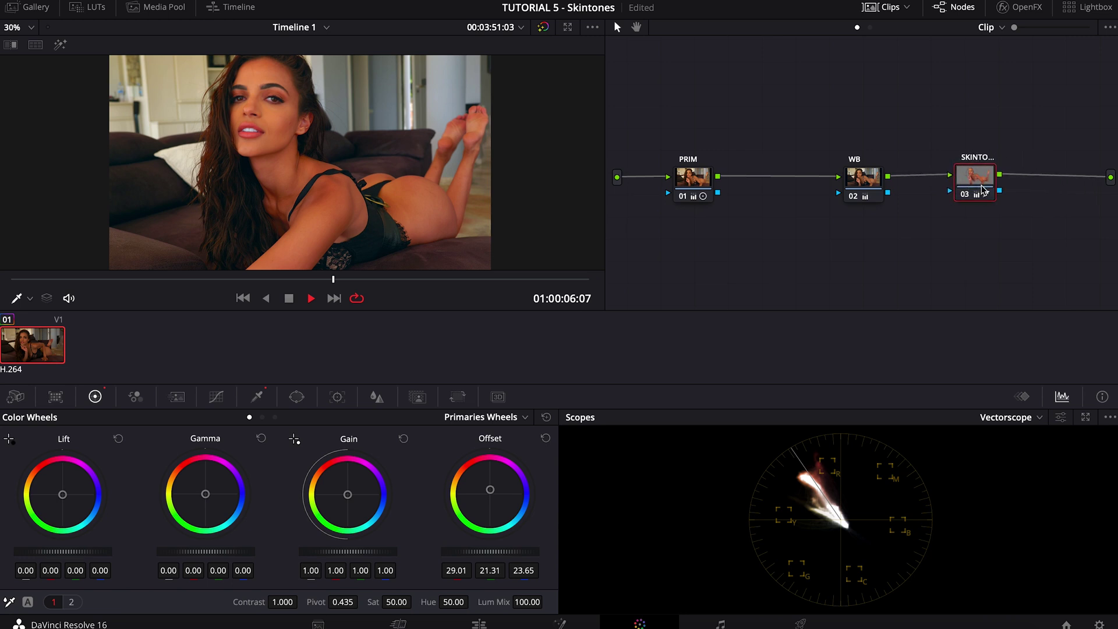
Step: Show page 2 of the primary adjustments and zoom the viewer to 75% on the face
click(74, 602)
click(31, 28)
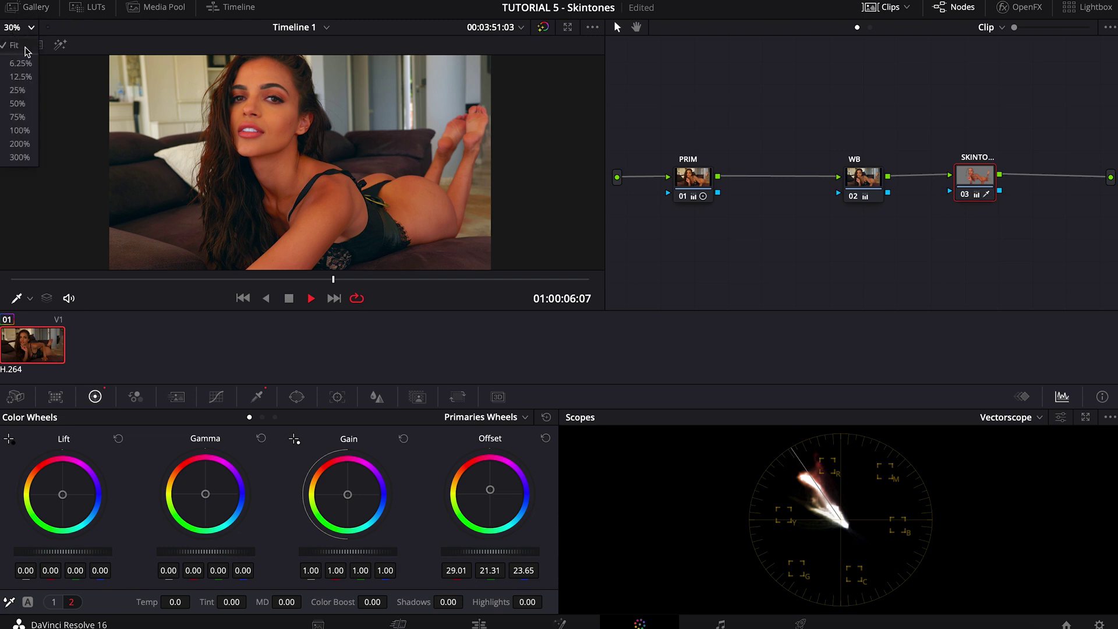
click(19, 118)
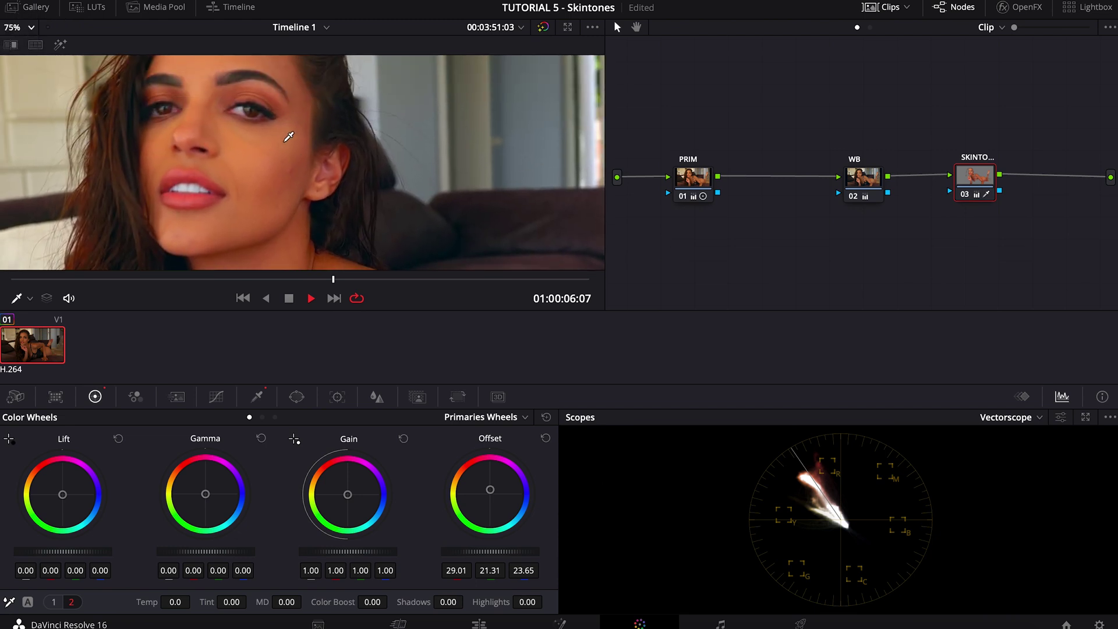
click(361, 0)
mouse_move(417, 28)
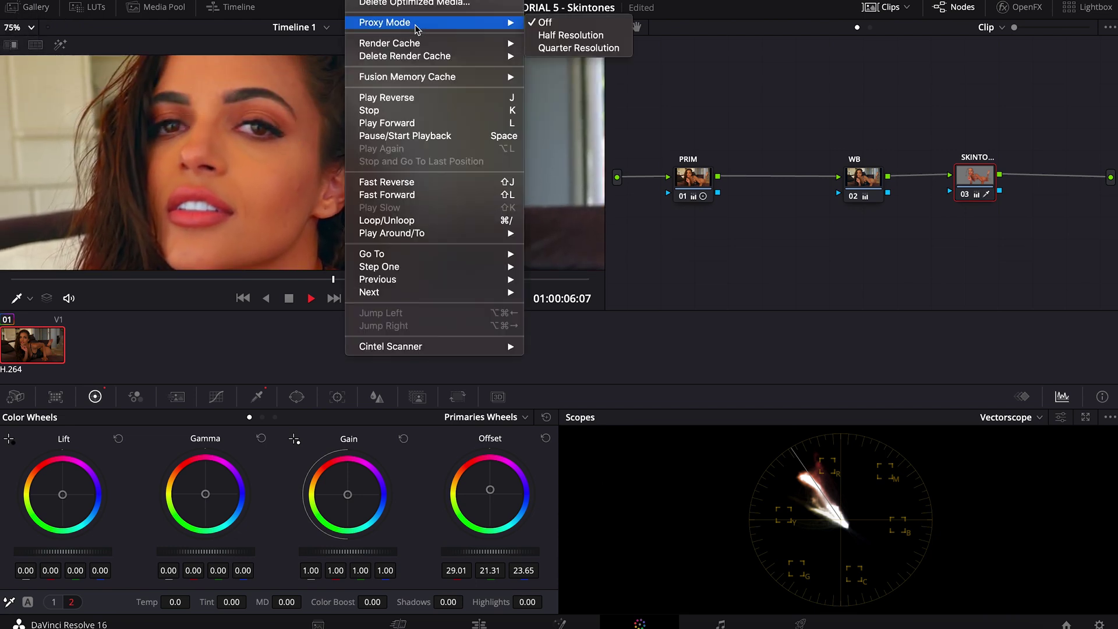
click(252, 40)
scroll(294, 175, down, 2)
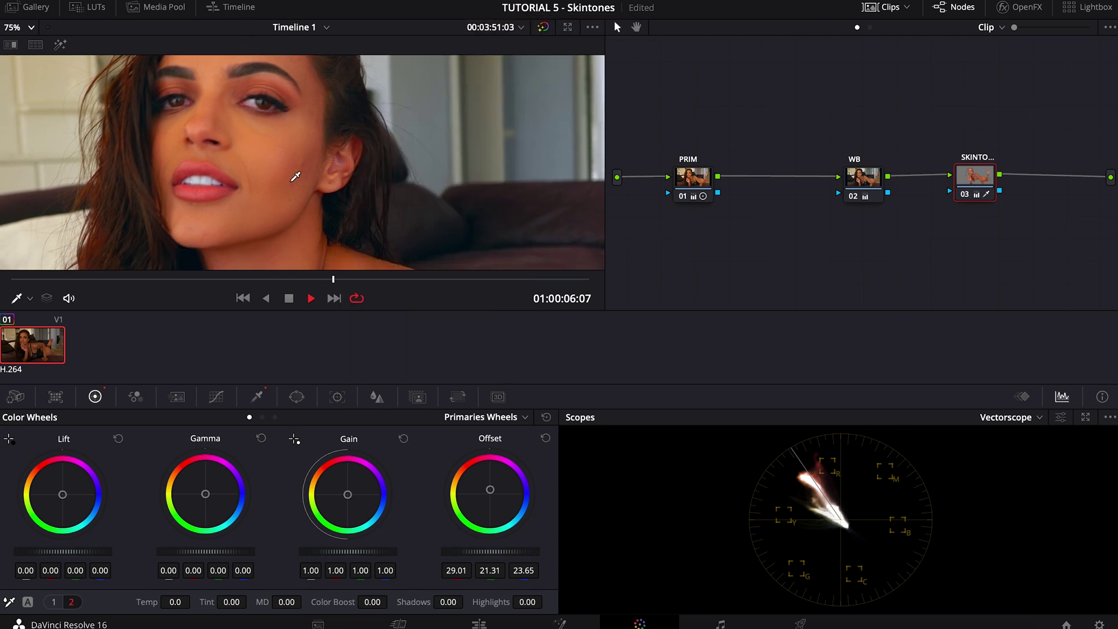
Step: Test Midtone Detail upward, then set it to -10.00 to soften the skin
click(294, 603)
drag(294, 603, 350, 609)
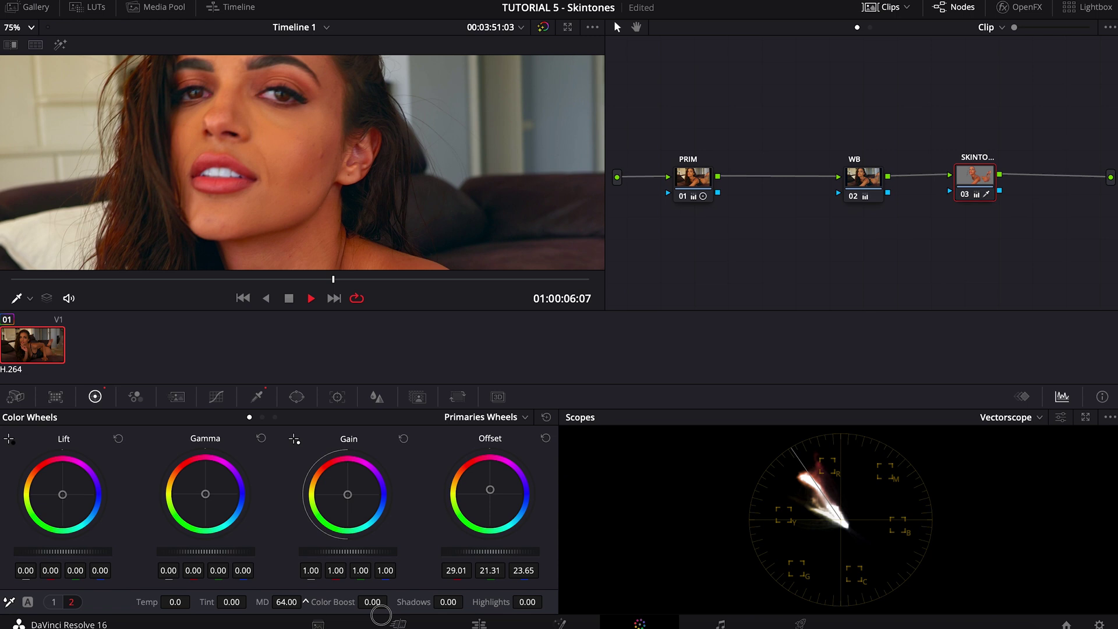
drag(381, 615, 297, 626)
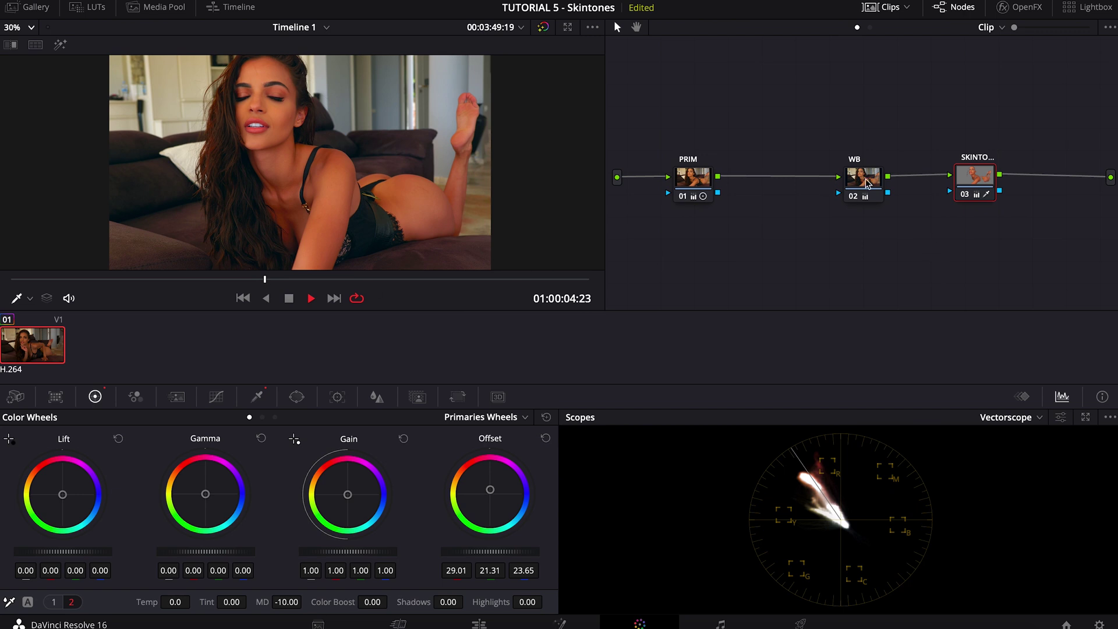
Step: Tidy the WB and SKINTONES nodes beside PRIM, then add a serial node after SKINTONES
drag(874, 184, 807, 174)
drag(985, 179, 893, 171)
right_click(893, 172)
mouse_move(990, 236)
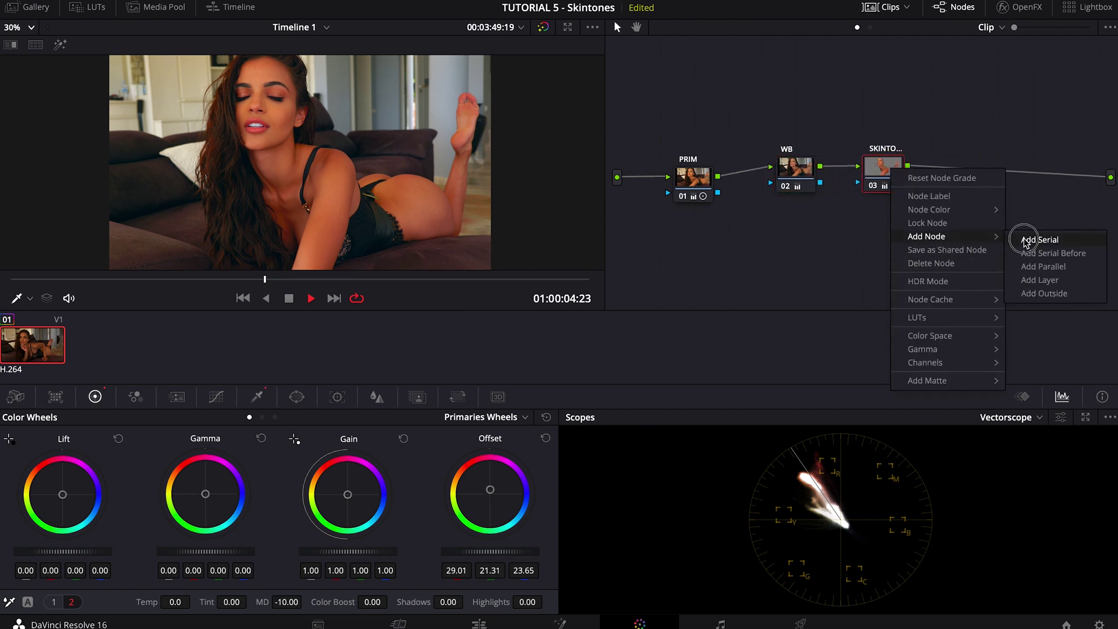
click(1026, 240)
Step: Apply the Vignette OpenFX effect to the new node 04
click(1028, 8)
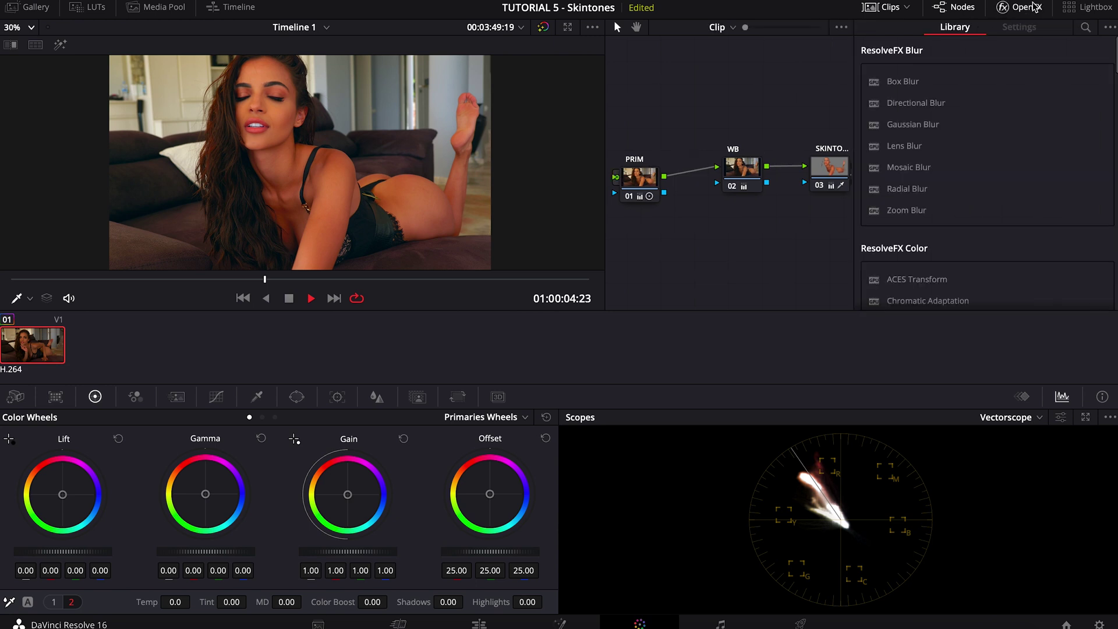
click(1086, 28)
text(vign)
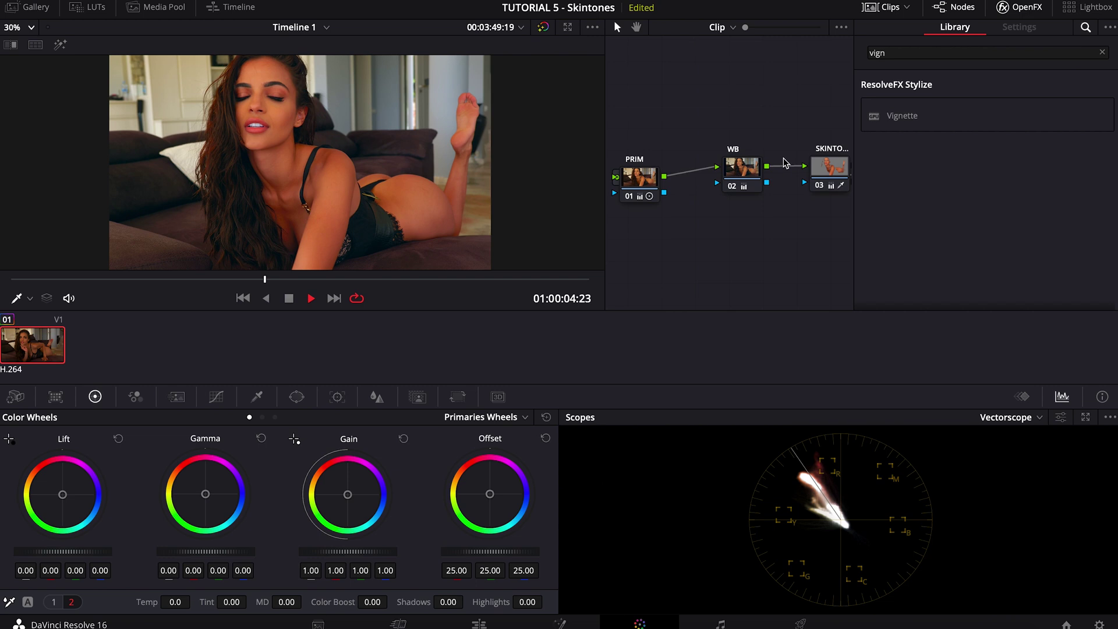
scroll(786, 163, right, 2)
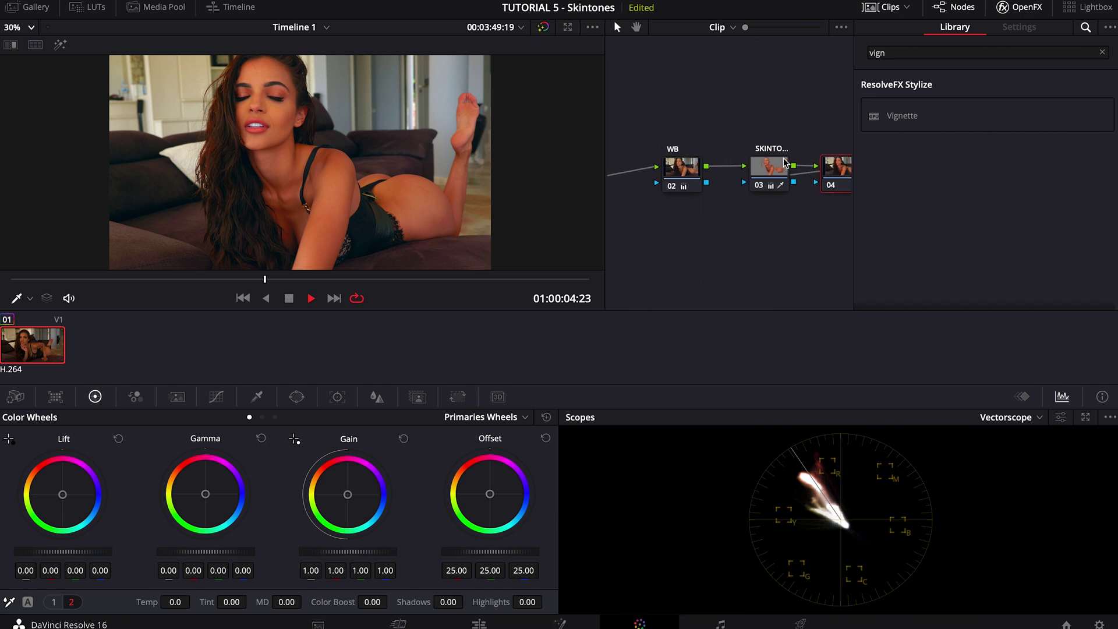
drag(903, 116, 832, 177)
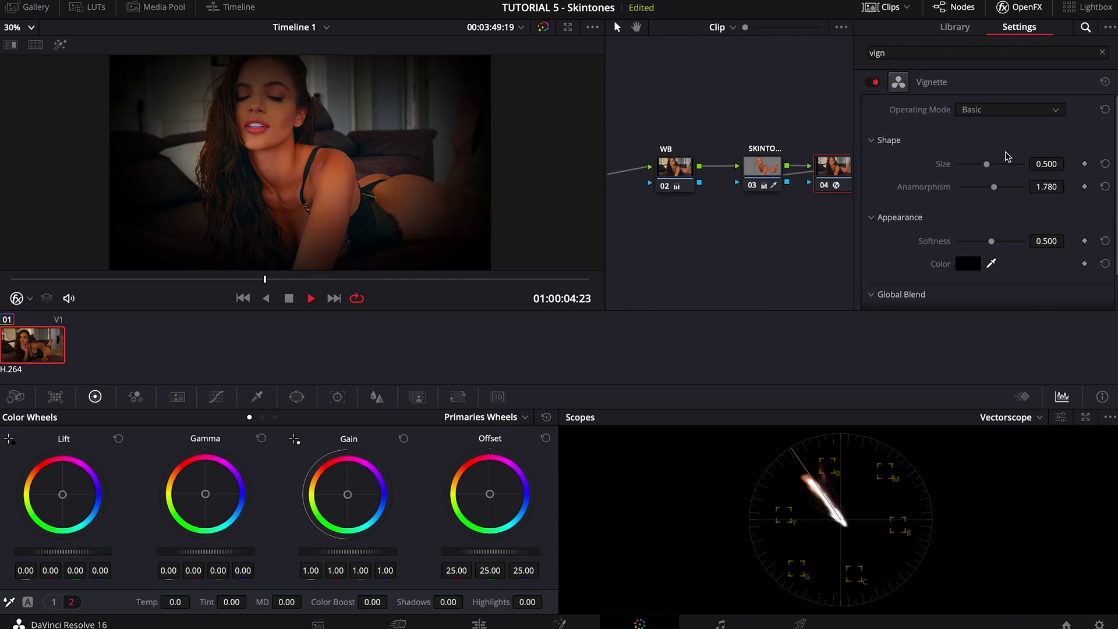
Step: Set the vignette to Size 0.911, Blend 0.347 and Softness 0.336
drag(990, 164, 1023, 167)
scroll(910, 283, down, 1)
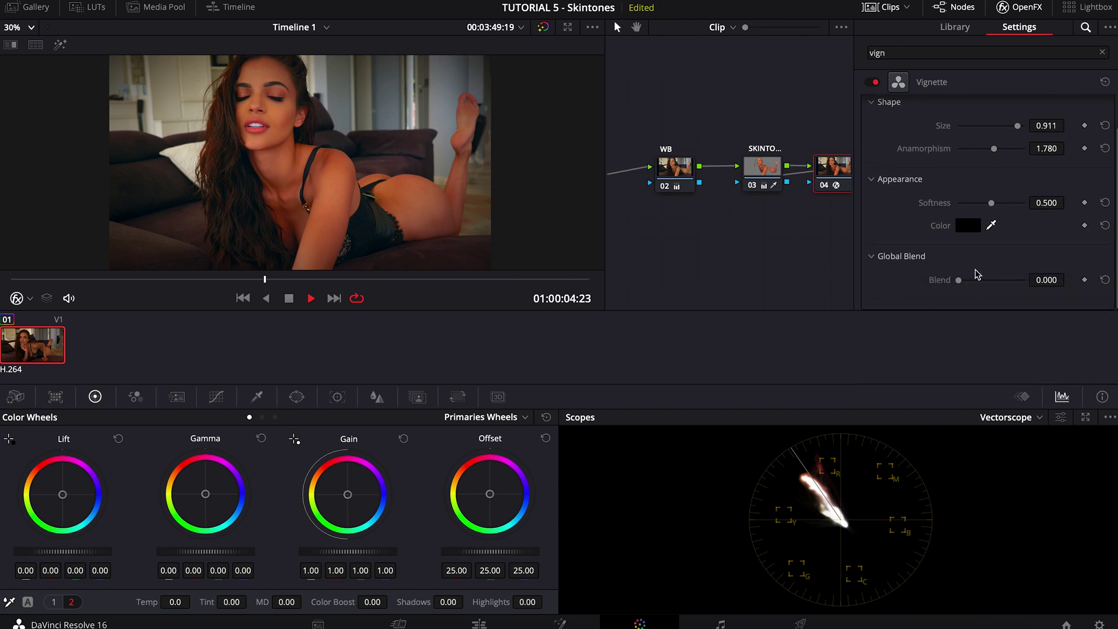
drag(978, 276, 982, 280)
mouse_move(991, 203)
mouse_down()
mouse_move(1004, 212)
mouse_move(982, 216)
mouse_up()
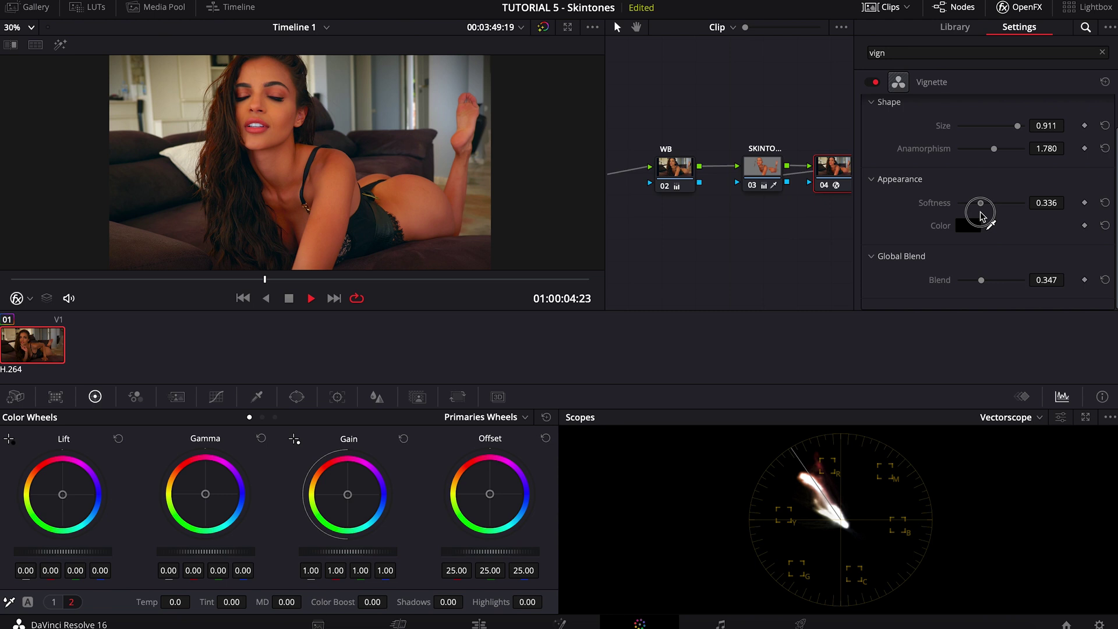